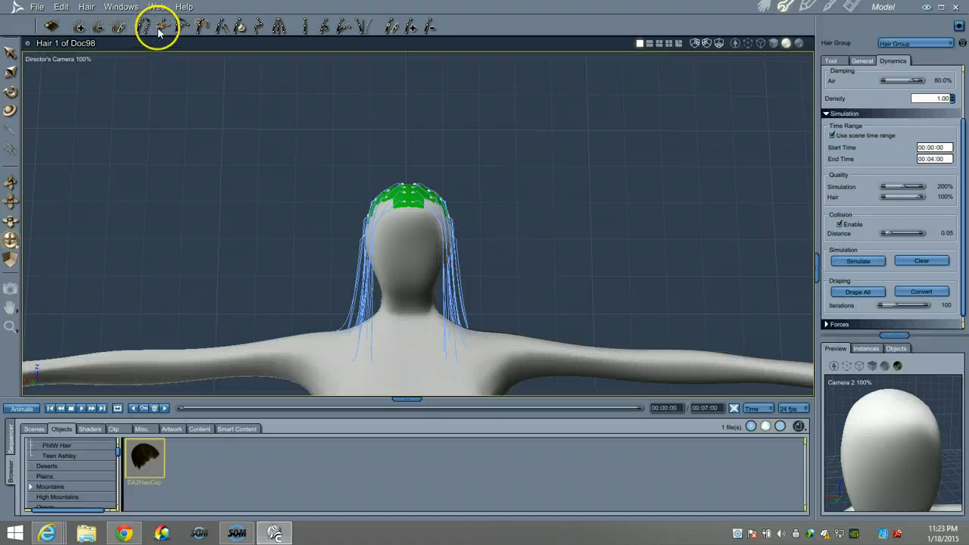
Bake the shoulder-length drape from the green hair cap into the guide hairs with Convert
{"action": "left_click", "coordinate": [214, 29]}
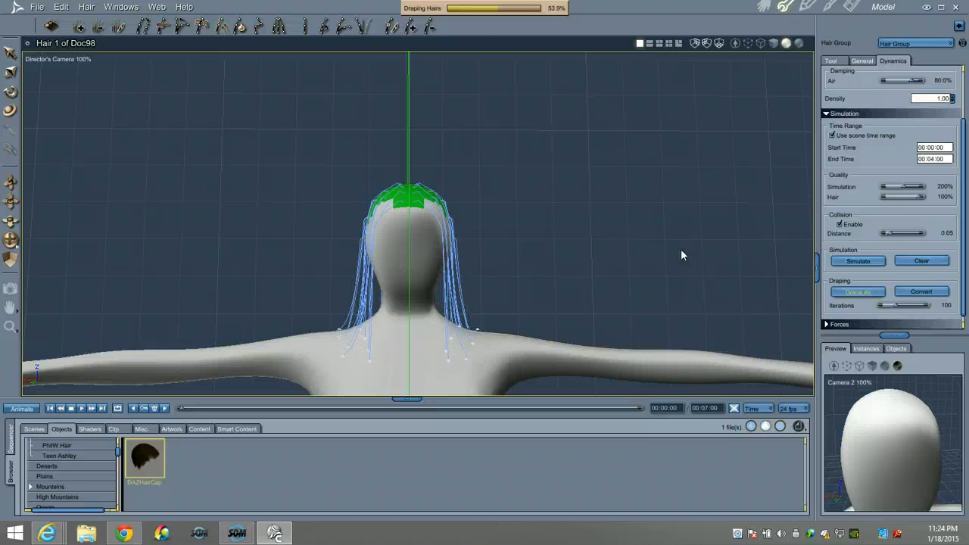
{"action": "left_click", "coordinate": [923, 291]}
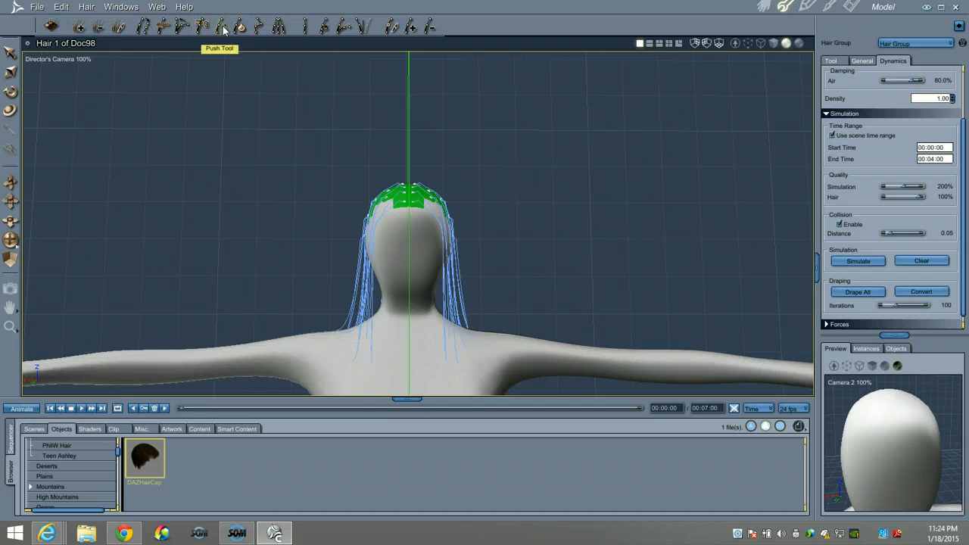
Push the guide hairs 0.05 ft out from the scalp and inspect them from above
{"action": "left_click", "coordinate": [830, 61]}
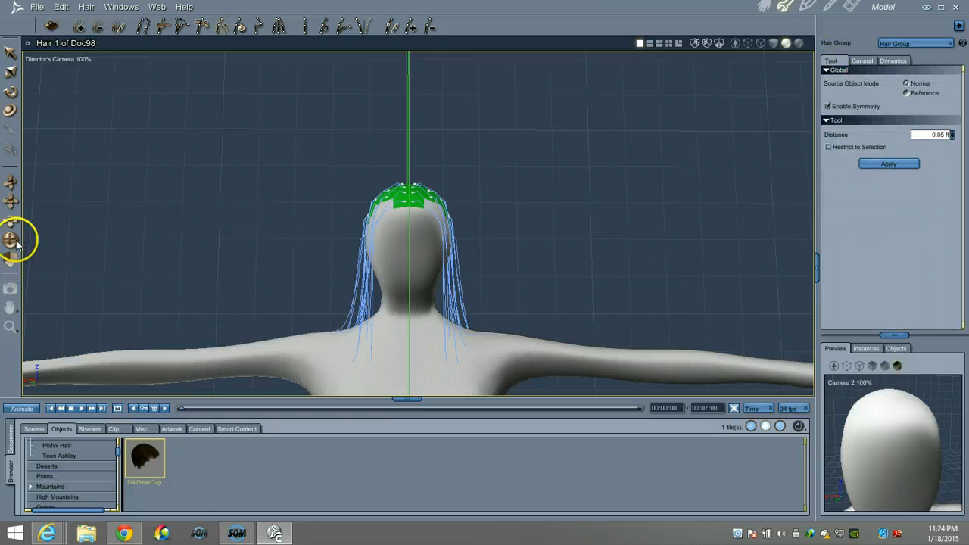
{"action": "left_click_drag", "start_coordinate": [16, 241], "coordinate": [16, 240]}
{"action": "left_click", "coordinate": [889, 164]}
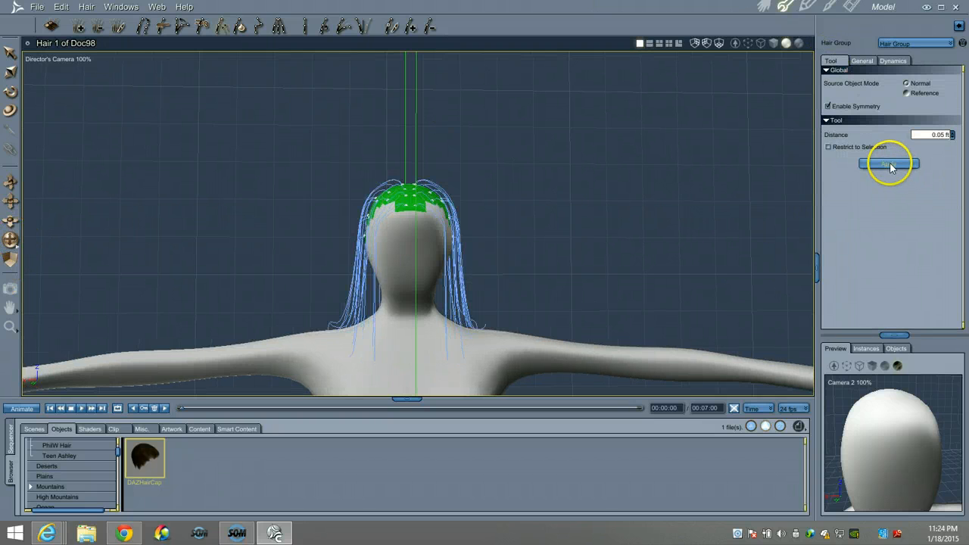
{"action": "left_click_drag", "start_coordinate": [10, 239], "coordinate": [283, 298]}
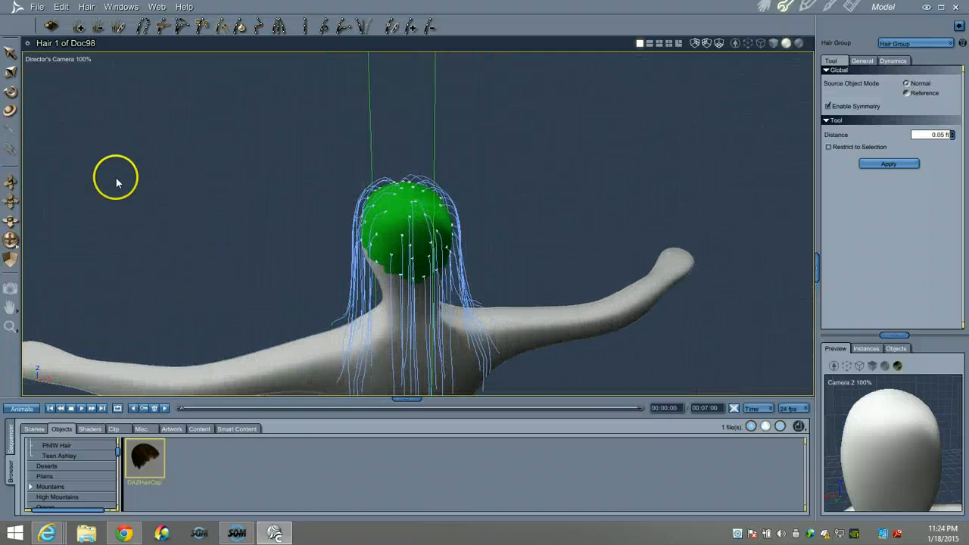
{"action": "left_click_drag", "start_coordinate": [10, 184], "coordinate": [9, 181]}
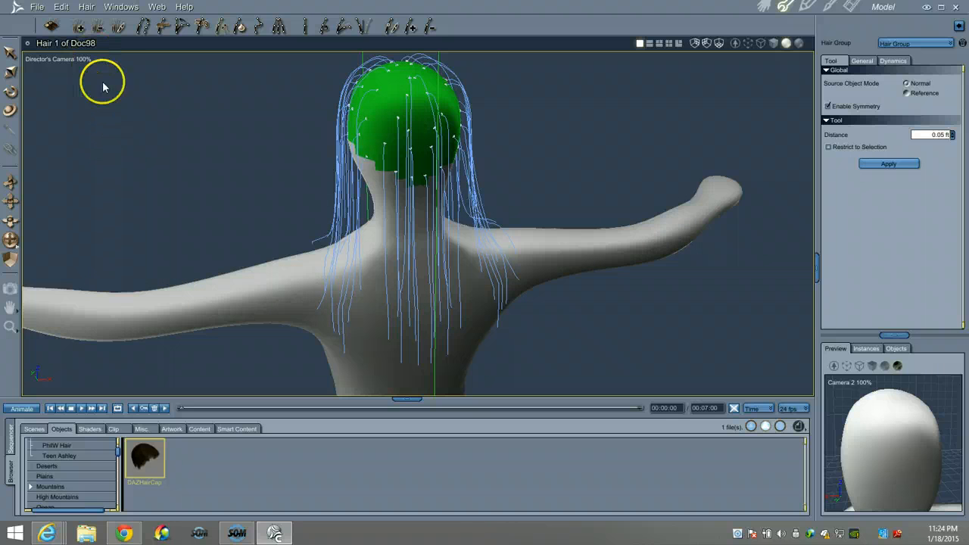
{"action": "left_click", "coordinate": [201, 27]}
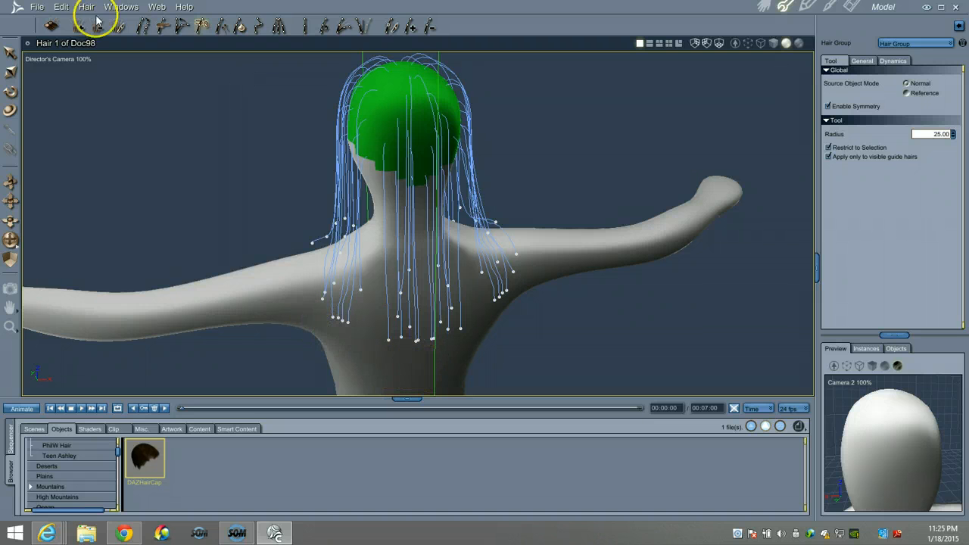
Select all guide hairs, turn to a side view, and pick the Hair Length Tool
{"action": "left_click", "coordinate": [66, 6]}
{"action": "mouse_move", "coordinate": [86, 7]}
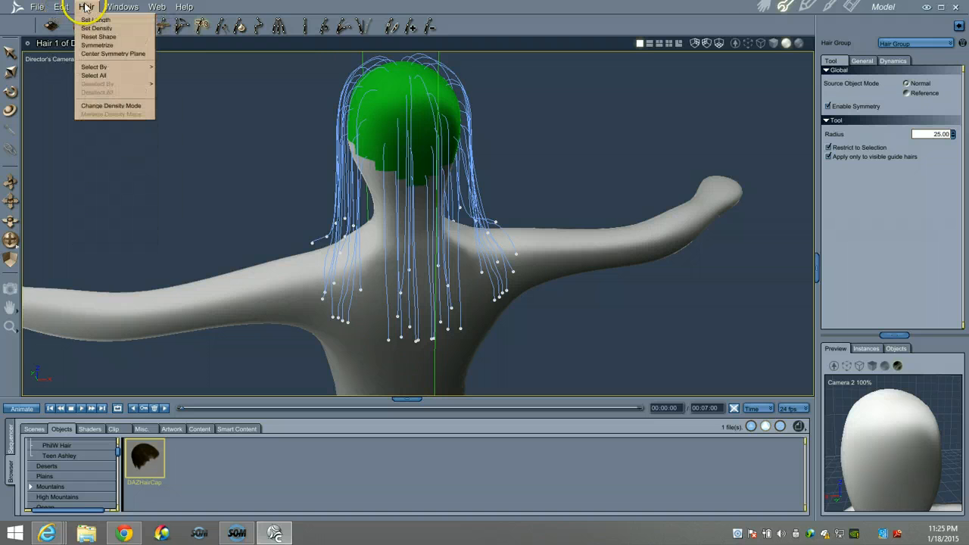
{"action": "left_click", "coordinate": [106, 78]}
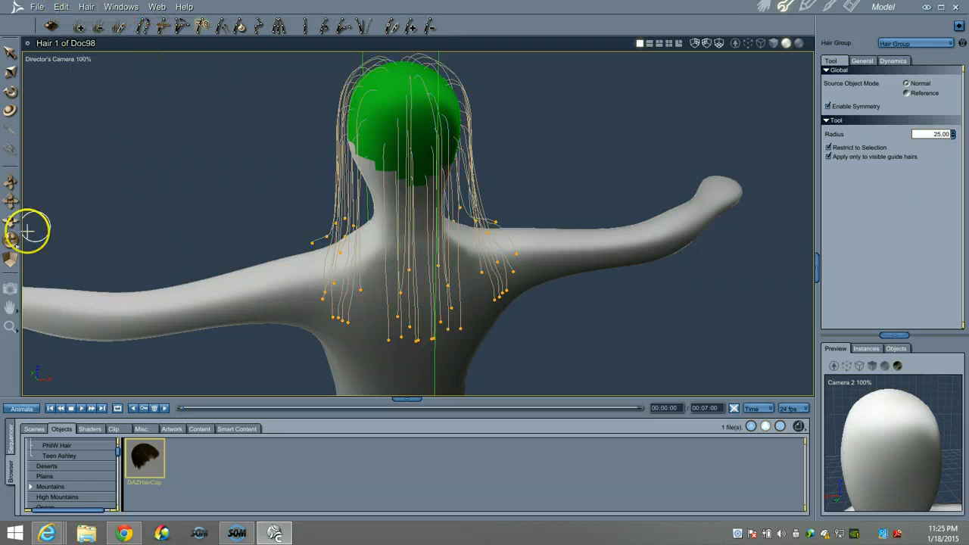
{"action": "left_click_drag", "start_coordinate": [20, 244], "coordinate": [10, 241]}
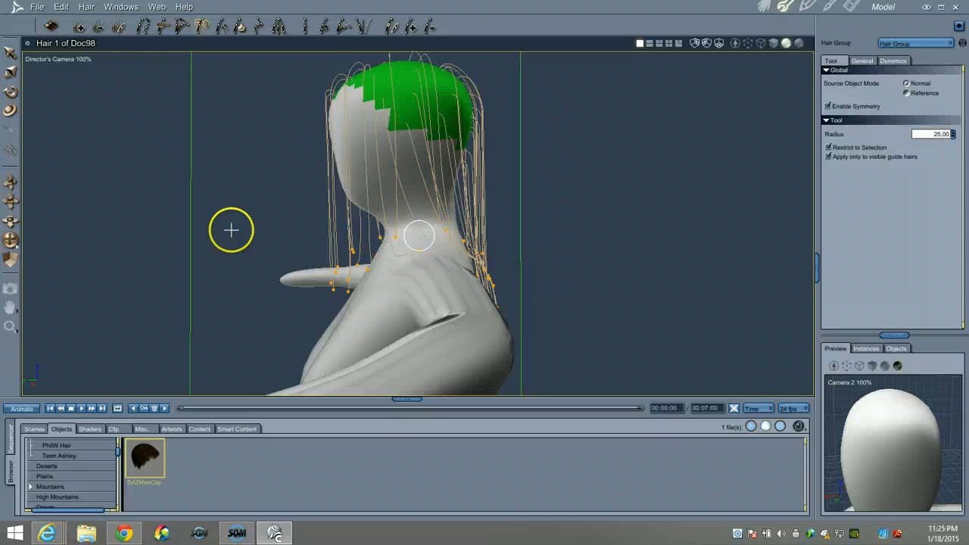
{"action": "left_click_drag", "start_coordinate": [11, 240], "coordinate": [10, 238]}
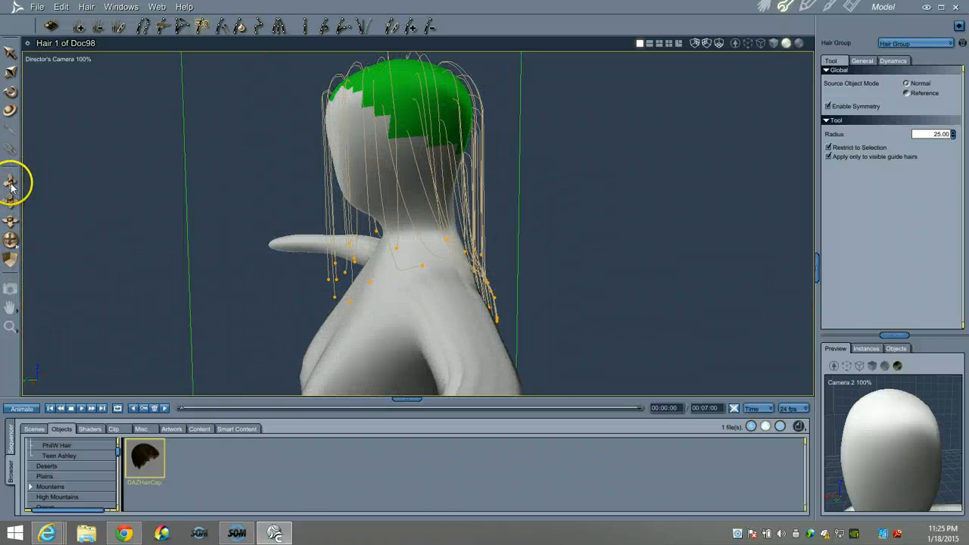
{"action": "left_click_drag", "start_coordinate": [10, 185], "coordinate": [10, 184]}
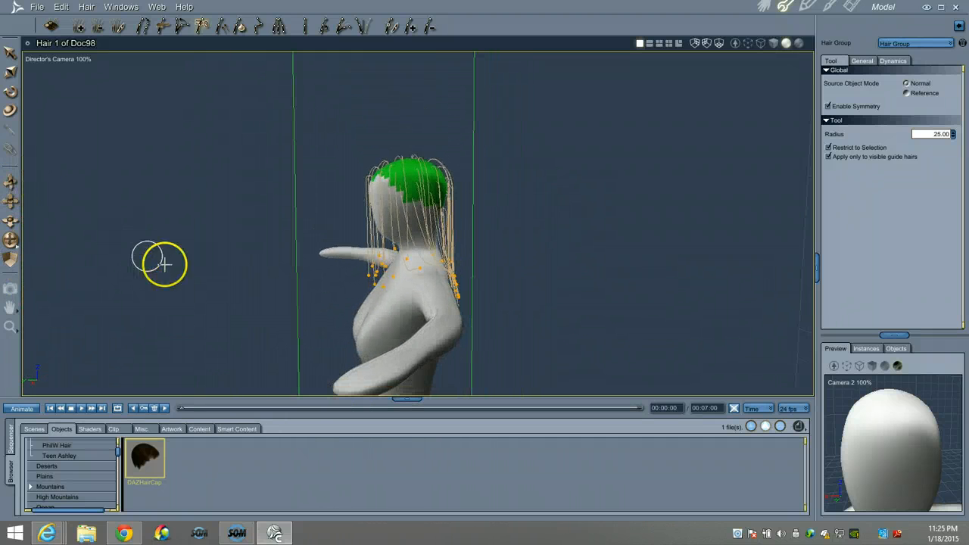
{"action": "left_click", "coordinate": [143, 27]}
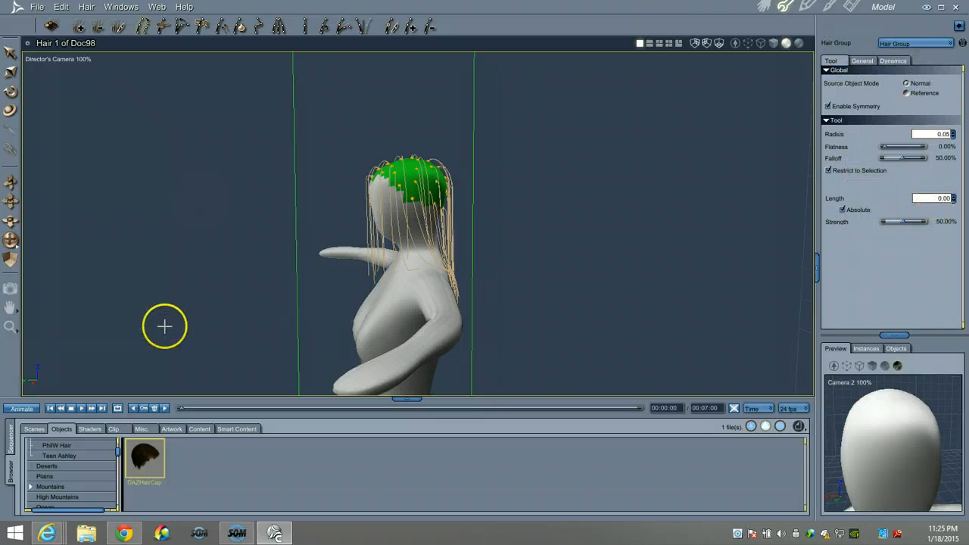
Lengthen the guide hairs to 1.40 with radius 1.00 so they fall past the shoulders
{"action": "left_click_drag", "start_coordinate": [10, 241], "coordinate": [12, 242]}
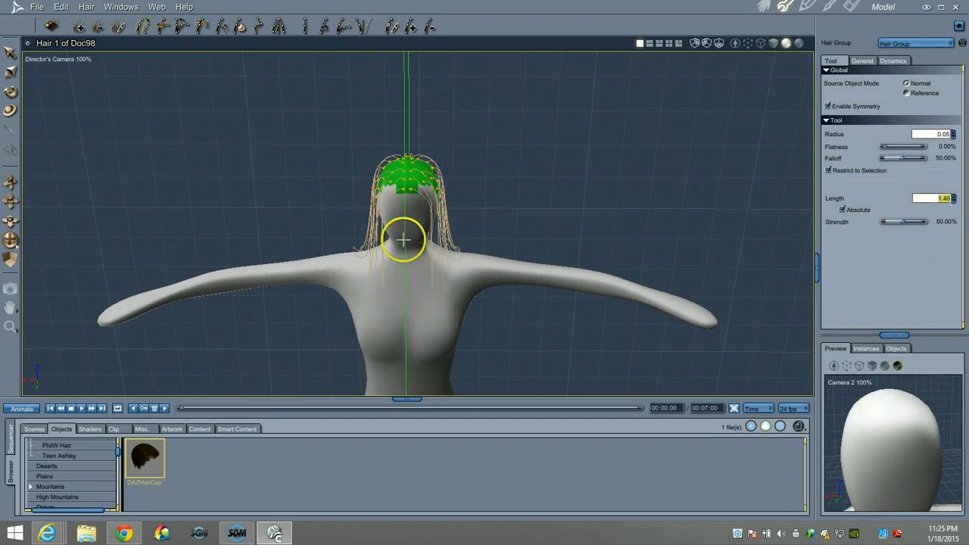
{"action": "scroll", "coordinate": [401, 174], "scroll_direction": "up", "scroll_amount": 2}
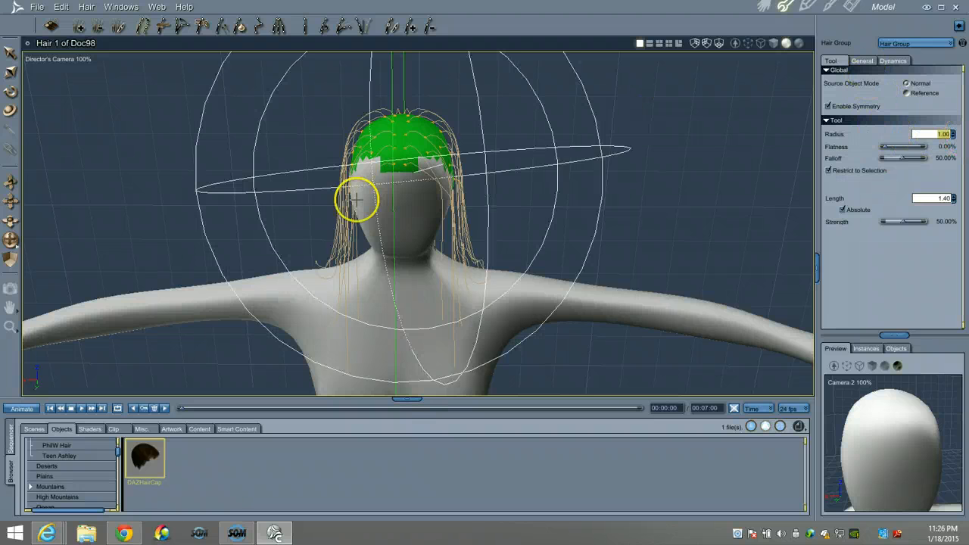
{"action": "left_click", "coordinate": [412, 168]}
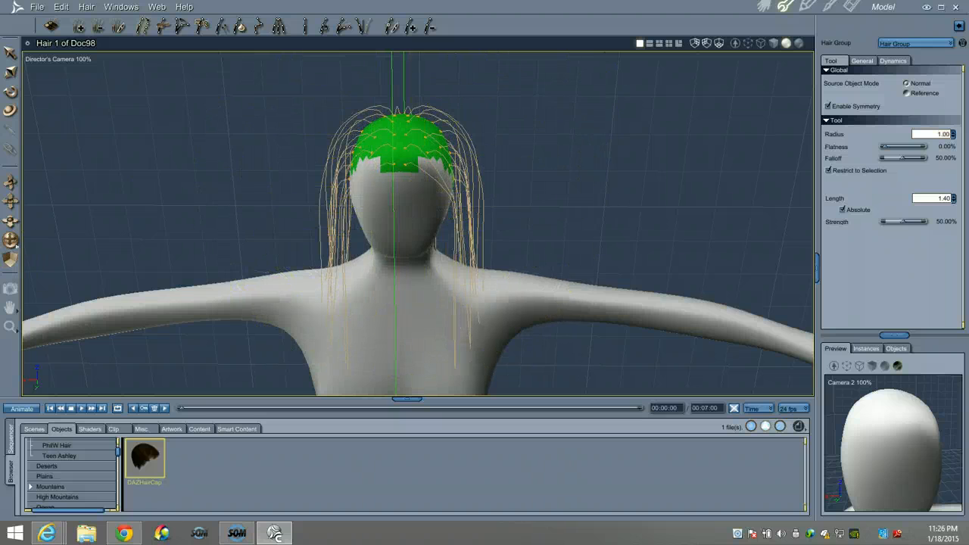
{"action": "left_click_drag", "start_coordinate": [10, 244], "coordinate": [9, 246]}
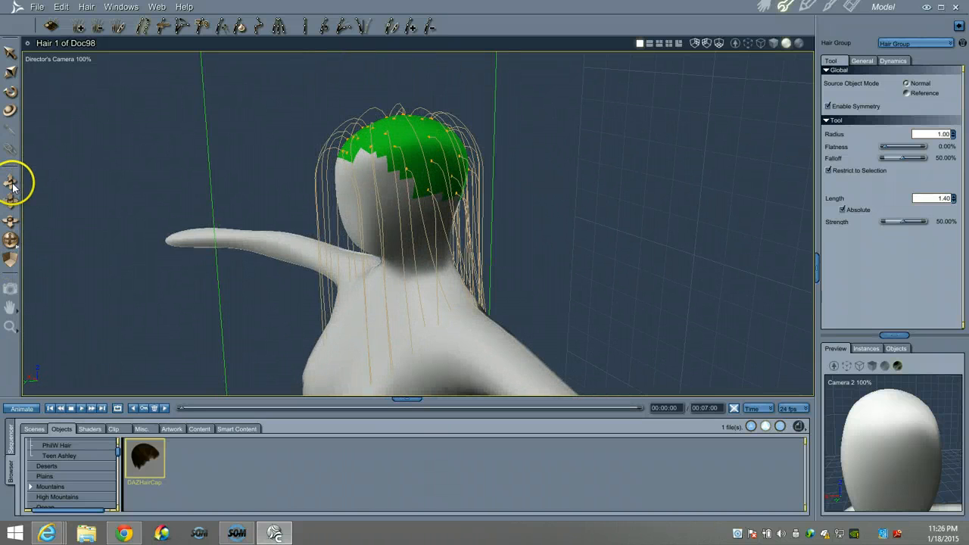
{"action": "left_click_drag", "start_coordinate": [12, 185], "coordinate": [10, 182]}
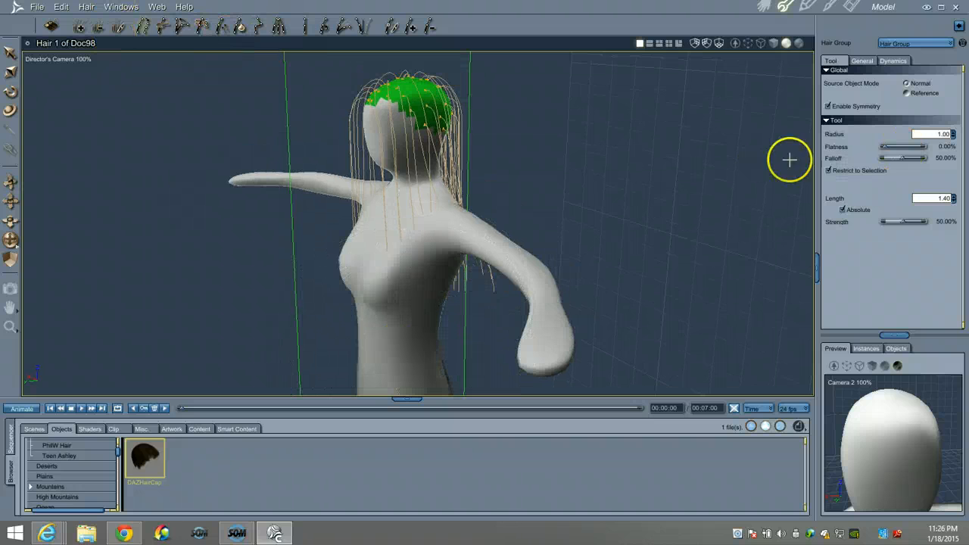
{"action": "left_click", "coordinate": [199, 25]}
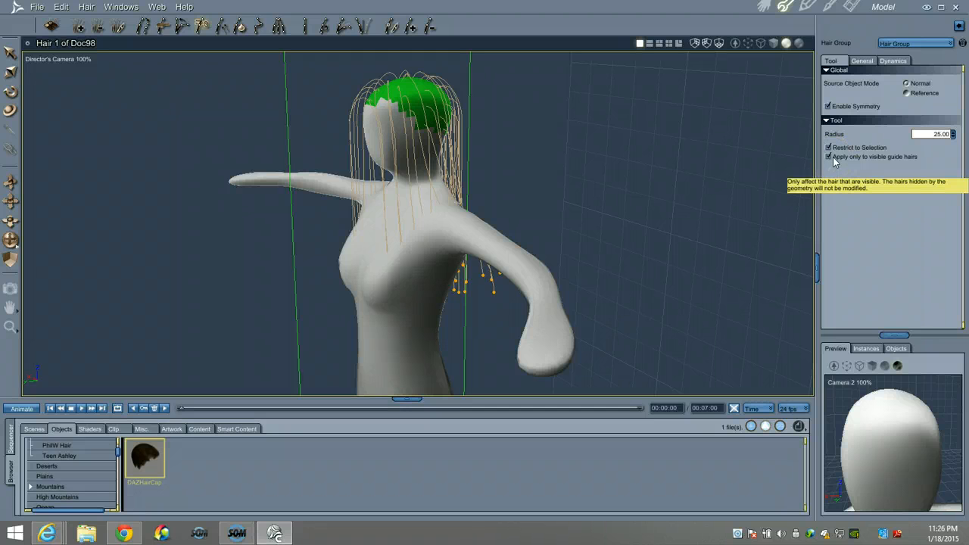
Orbit around the mannequin to inspect the guide hairs from the back and side
{"action": "left_click", "coordinate": [433, 342]}
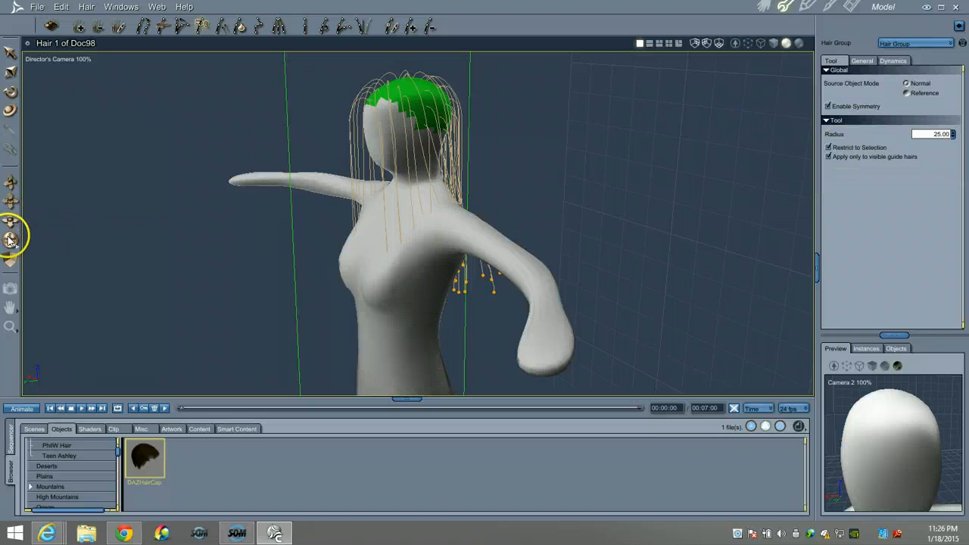
{"action": "mouse_move", "coordinate": [10, 239]}
{"action": "left_mouse_down"}
{"action": "mouse_move", "coordinate": [10, 231]}
{"action": "mouse_move", "coordinate": [11, 245]}
{"action": "left_mouse_up"}
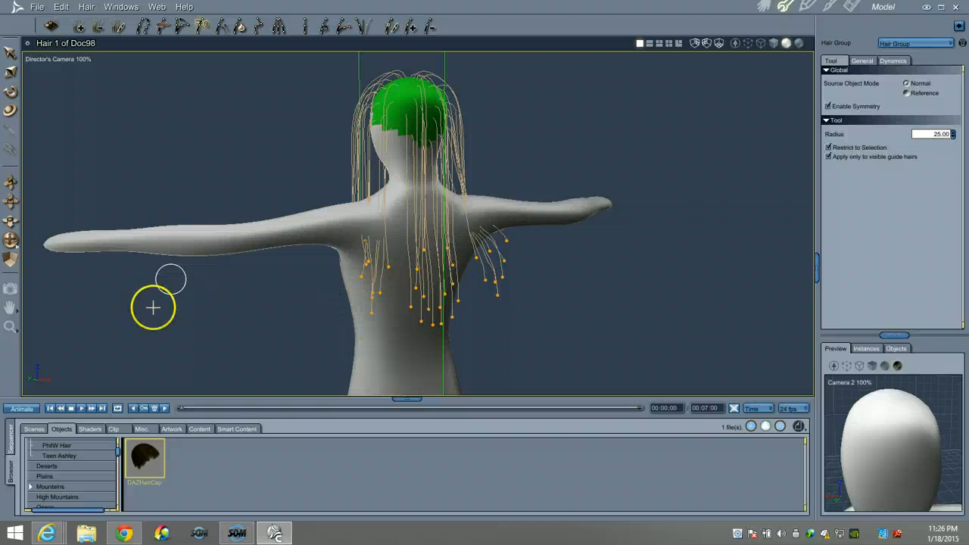
{"action": "left_click_drag", "start_coordinate": [11, 240], "coordinate": [17, 225]}
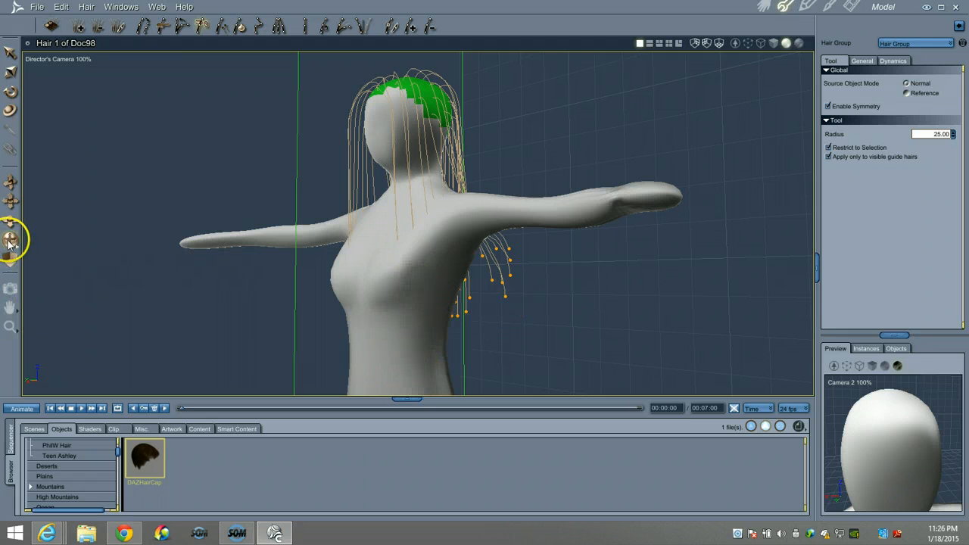
{"action": "left_click_drag", "start_coordinate": [11, 240], "coordinate": [95, 220]}
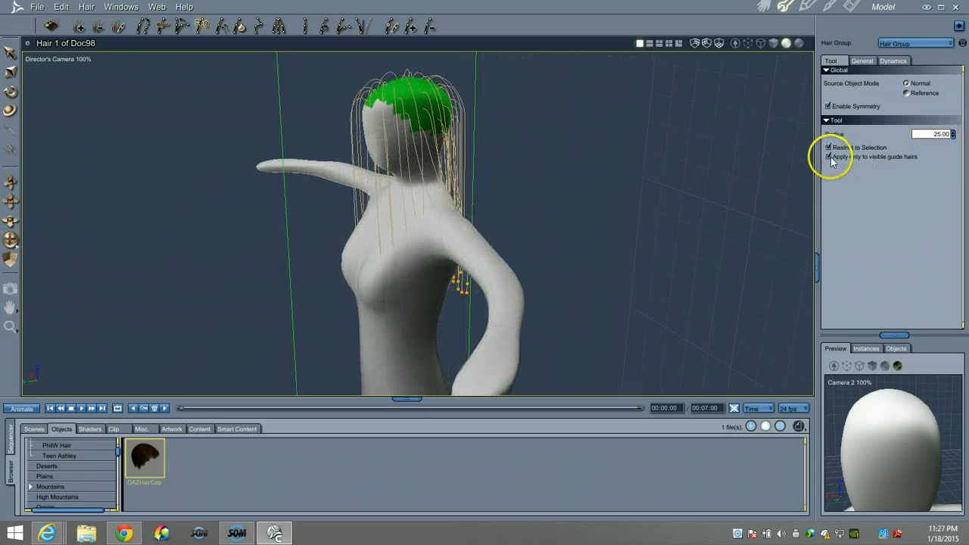
{"action": "left_click_drag", "start_coordinate": [12, 244], "coordinate": [10, 240]}
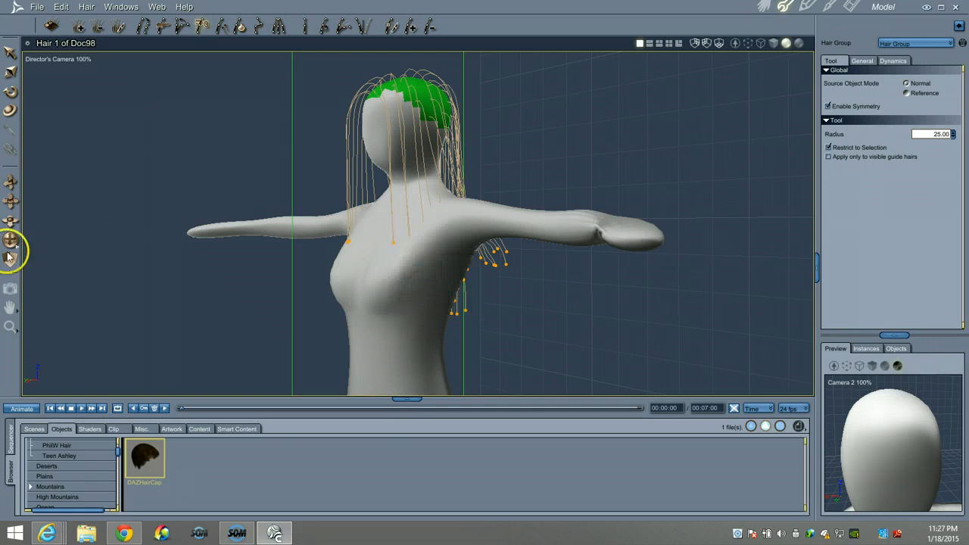
{"action": "mouse_move", "coordinate": [10, 250]}
{"action": "left_mouse_down"}
{"action": "mouse_move", "coordinate": [13, 238]}
{"action": "mouse_move", "coordinate": [52, 249]}
{"action": "left_mouse_up"}
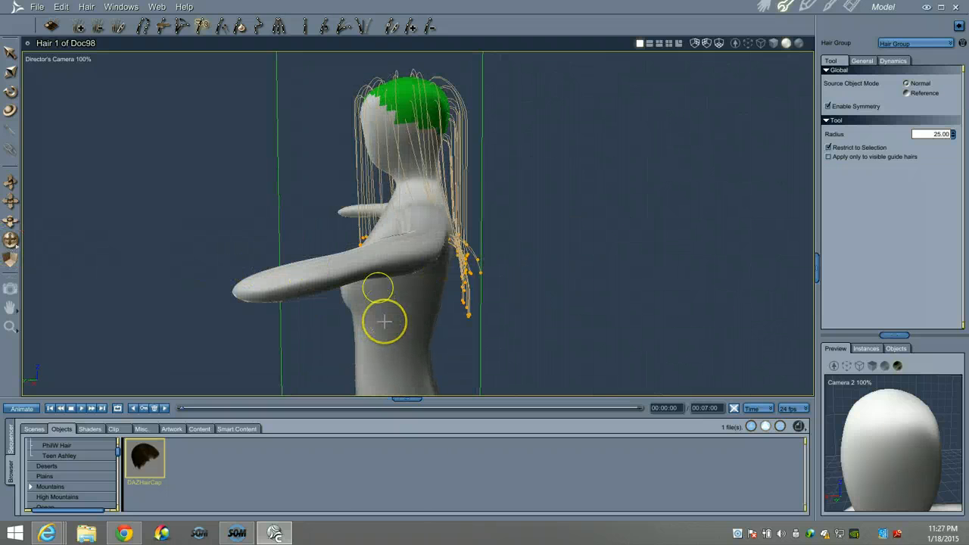
Brush the shoulder and upper-back guide-hair tips upward, then frame the upper body
{"action": "left_click", "coordinate": [366, 256]}
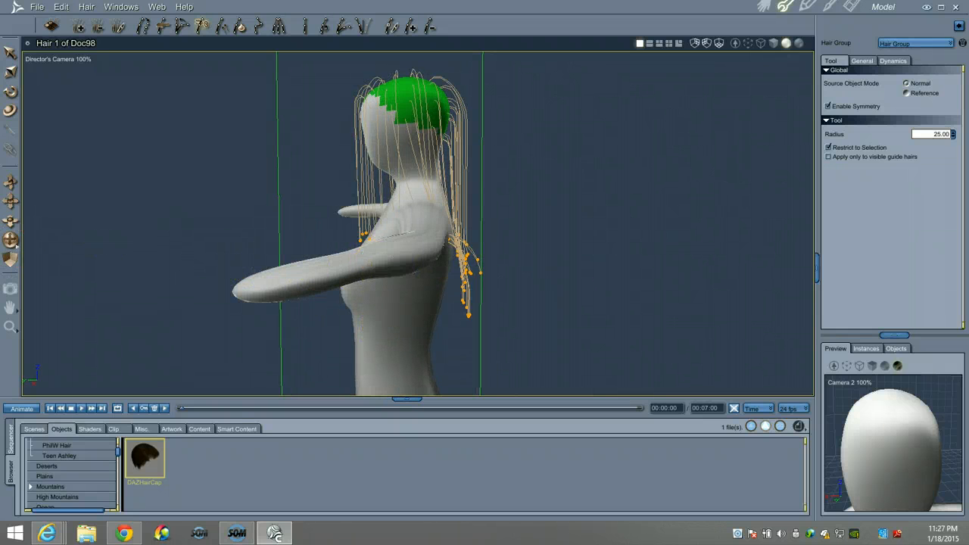
{"action": "left_click_drag", "start_coordinate": [10, 242], "coordinate": [12, 242]}
{"action": "left_click_drag", "start_coordinate": [377, 300], "coordinate": [336, 289]}
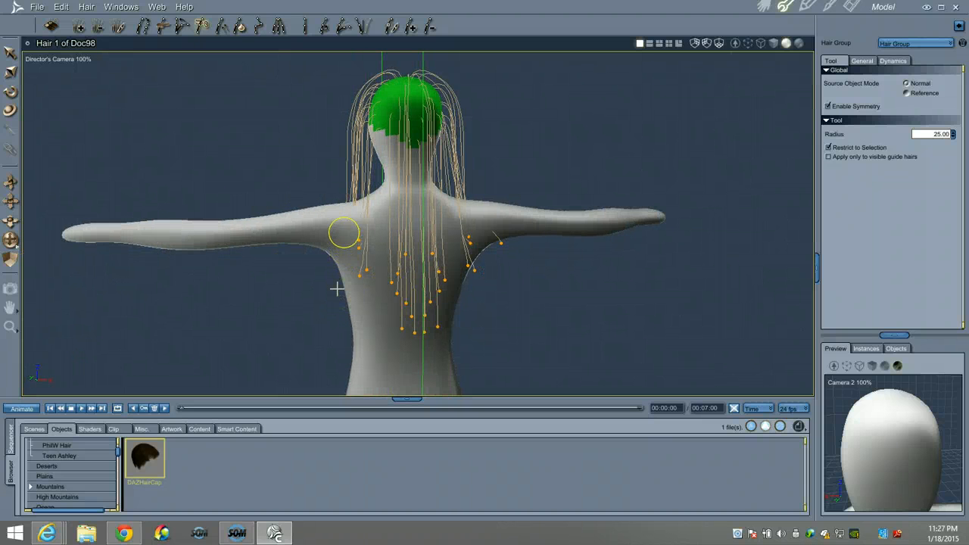
{"action": "left_click_drag", "start_coordinate": [357, 275], "coordinate": [357, 276]}
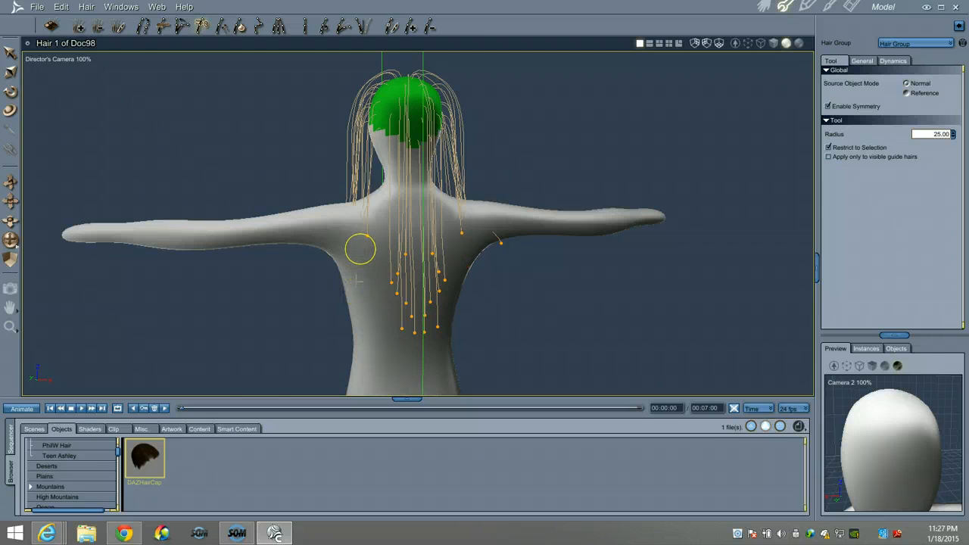
{"action": "left_click_drag", "start_coordinate": [413, 345], "coordinate": [390, 268]}
{"action": "left_click_drag", "start_coordinate": [412, 348], "coordinate": [402, 254]}
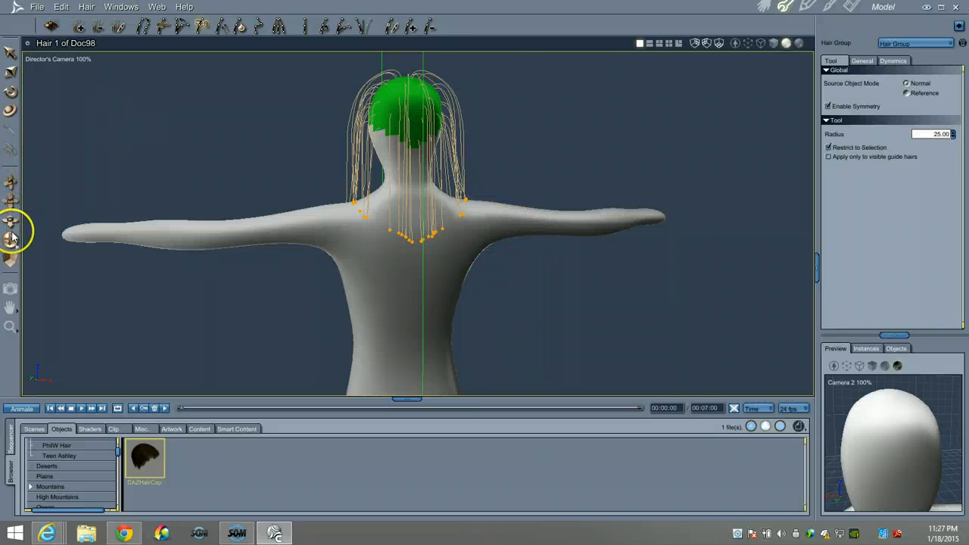
{"action": "left_click_drag", "start_coordinate": [12, 237], "coordinate": [35, 232]}
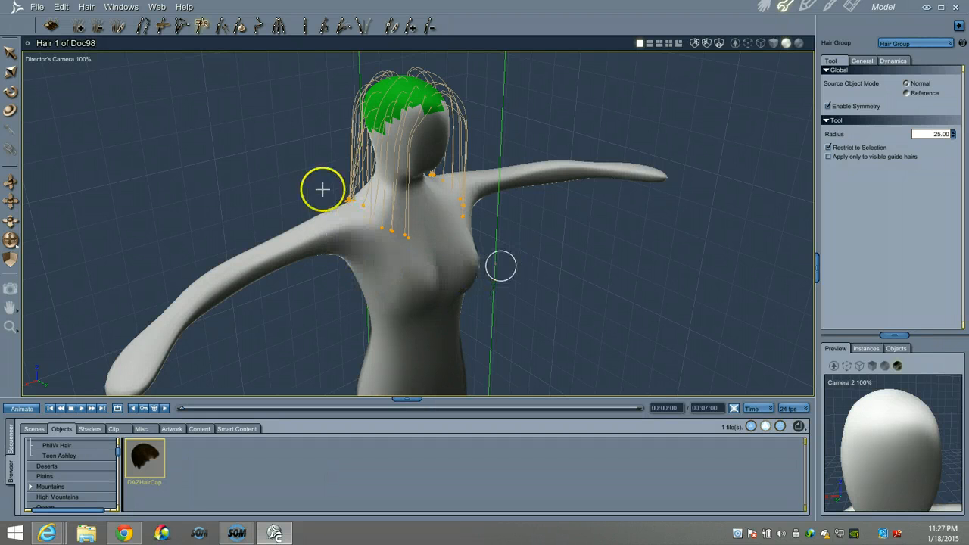
{"action": "left_click_drag", "start_coordinate": [10, 239], "coordinate": [17, 235]}
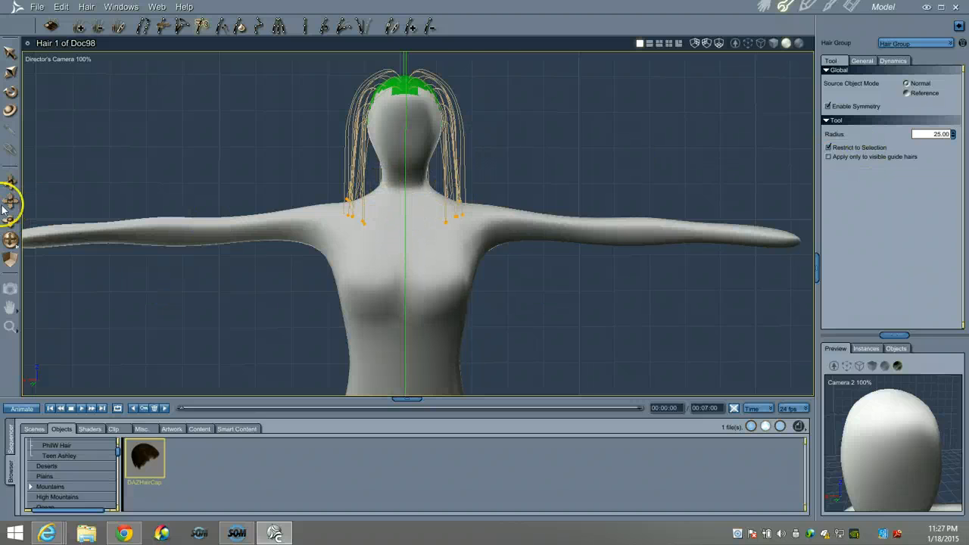
{"action": "left_click_drag", "start_coordinate": [9, 188], "coordinate": [9, 189]}
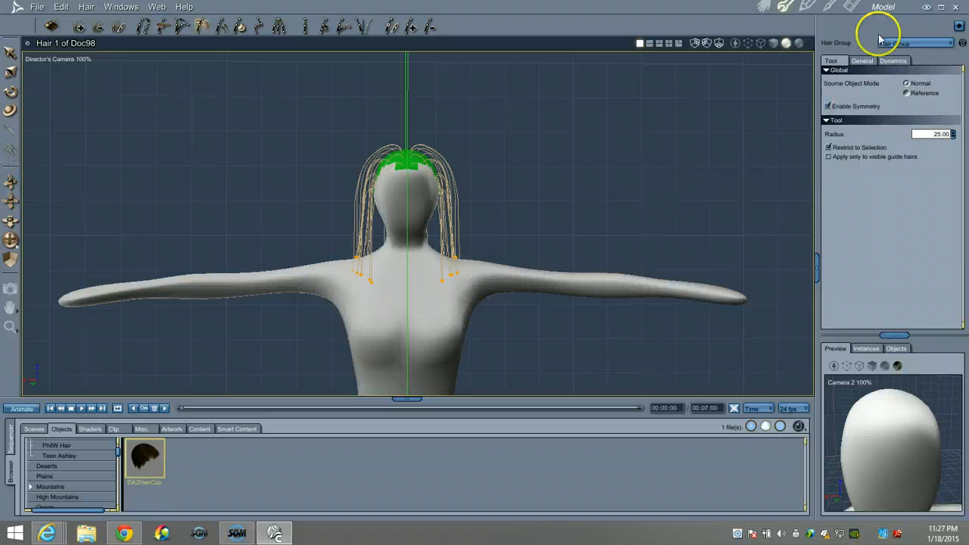
Drape all guide hairs onto the shoulders, redrape after clearing, and convert the result
{"action": "left_click", "coordinate": [891, 62]}
{"action": "scroll", "coordinate": [858, 261], "scroll_direction": "down", "scroll_amount": 3}
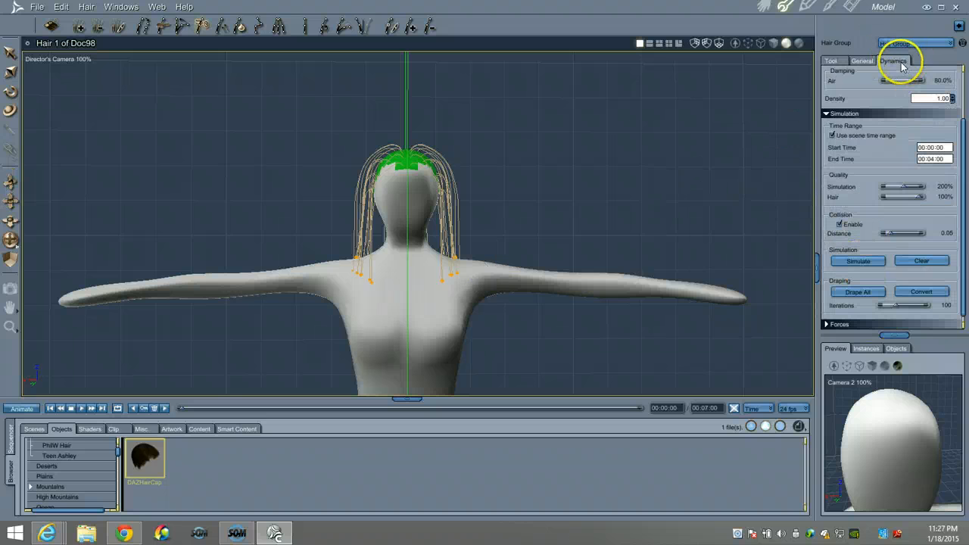
{"action": "left_click", "coordinate": [857, 293]}
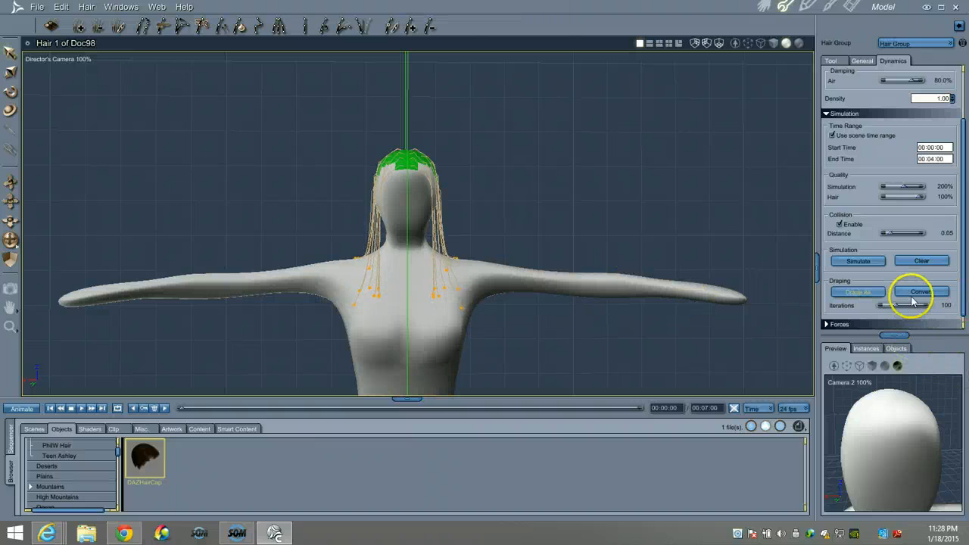
{"action": "left_click", "coordinate": [220, 26]}
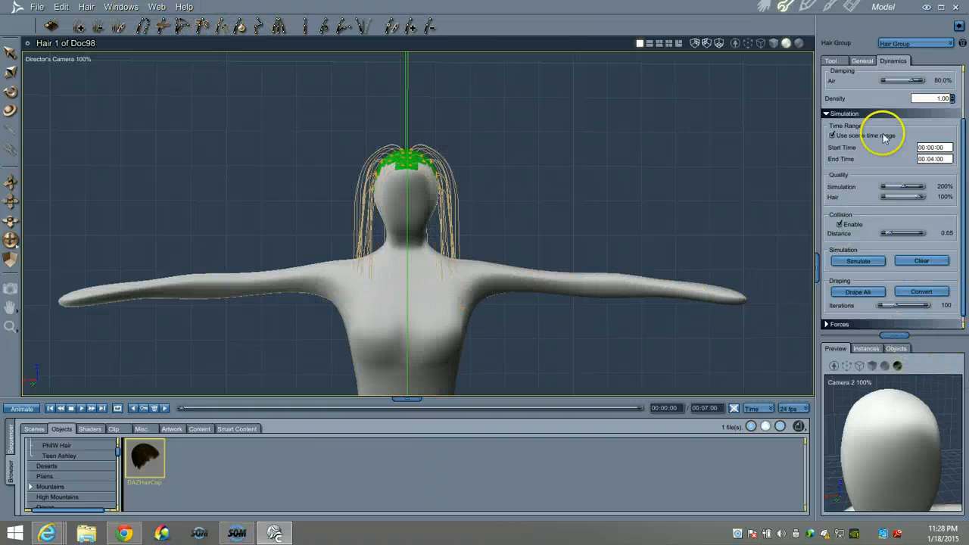
{"action": "left_click", "coordinate": [855, 292]}
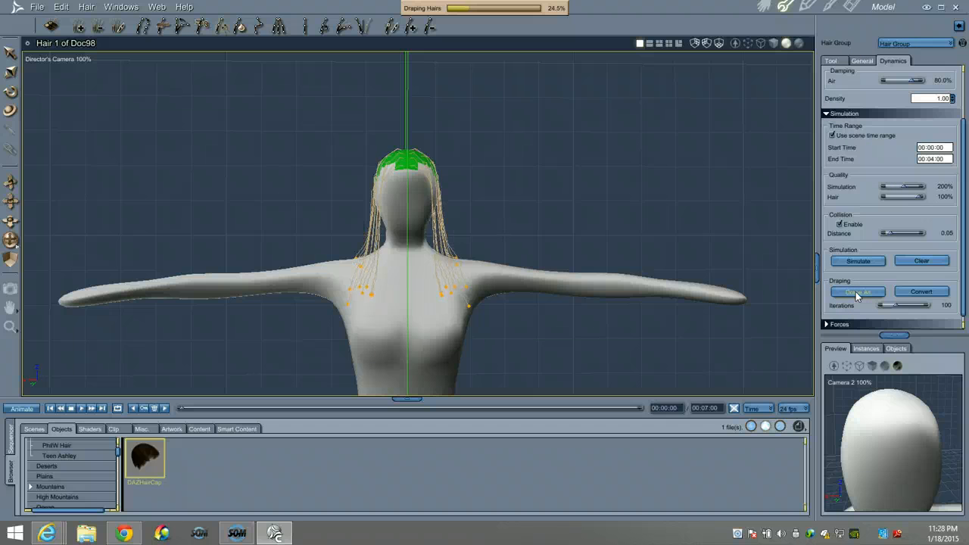
{"action": "left_click", "coordinate": [634, 275]}
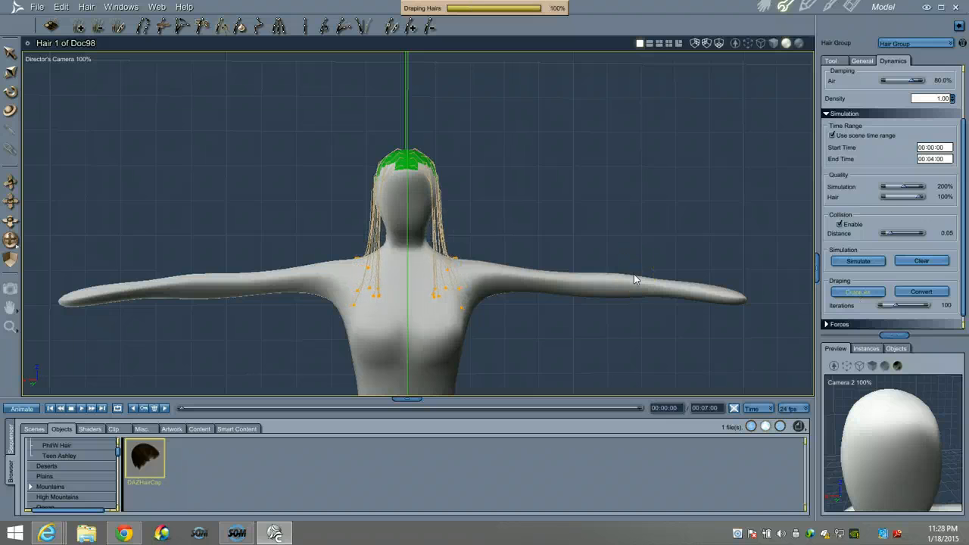
{"action": "left_click", "coordinate": [925, 293]}
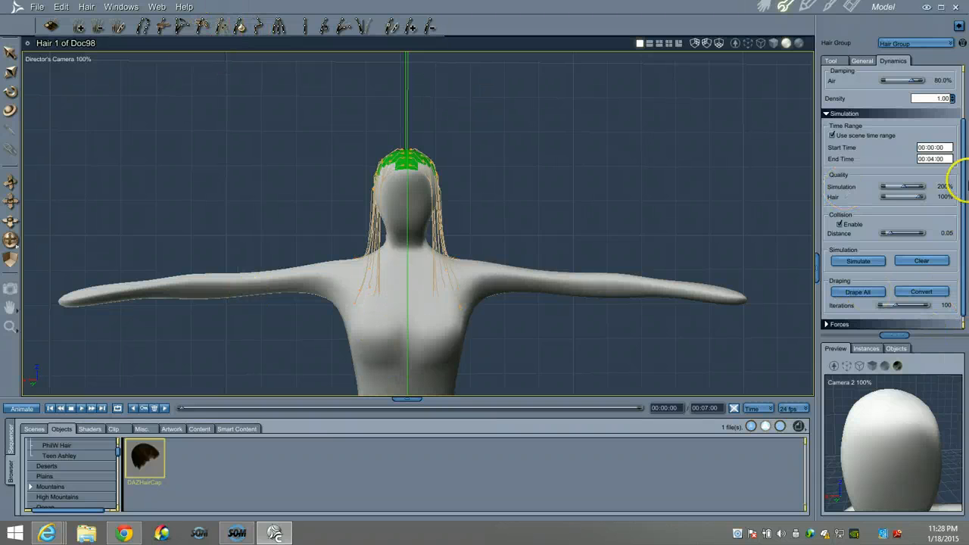
Apply a 0.03 ft distance to the guide hairs
{"action": "left_click", "coordinate": [831, 61]}
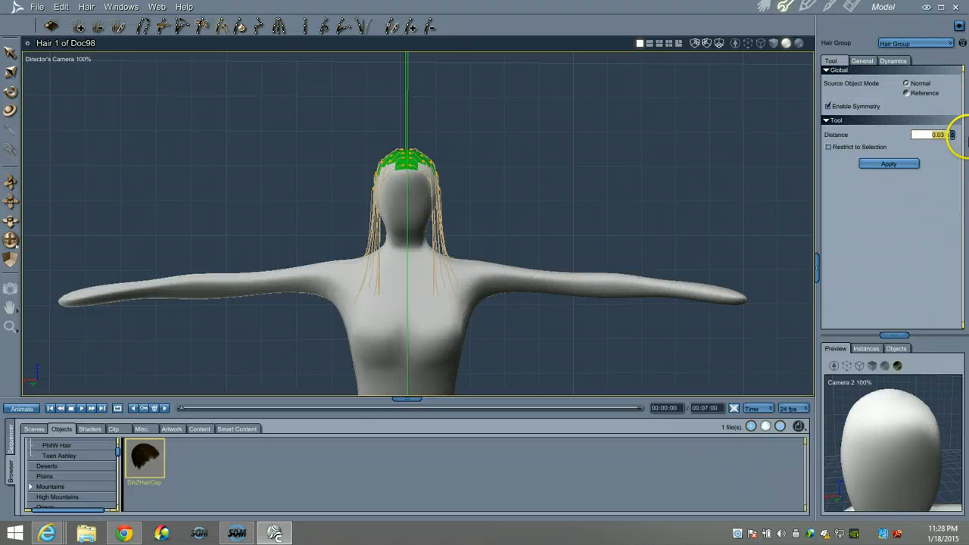
{"action": "left_click", "coordinate": [870, 164]}
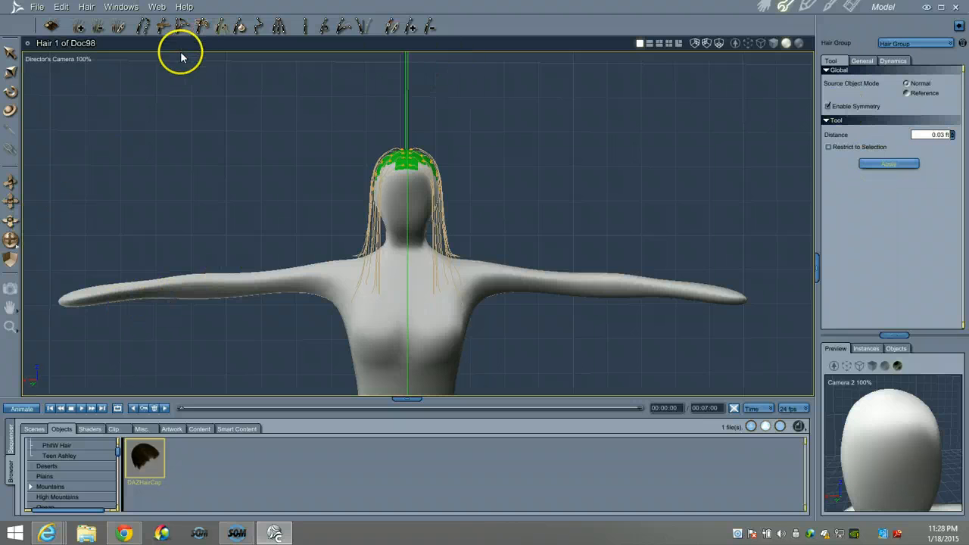
{"action": "left_click", "coordinate": [202, 27]}
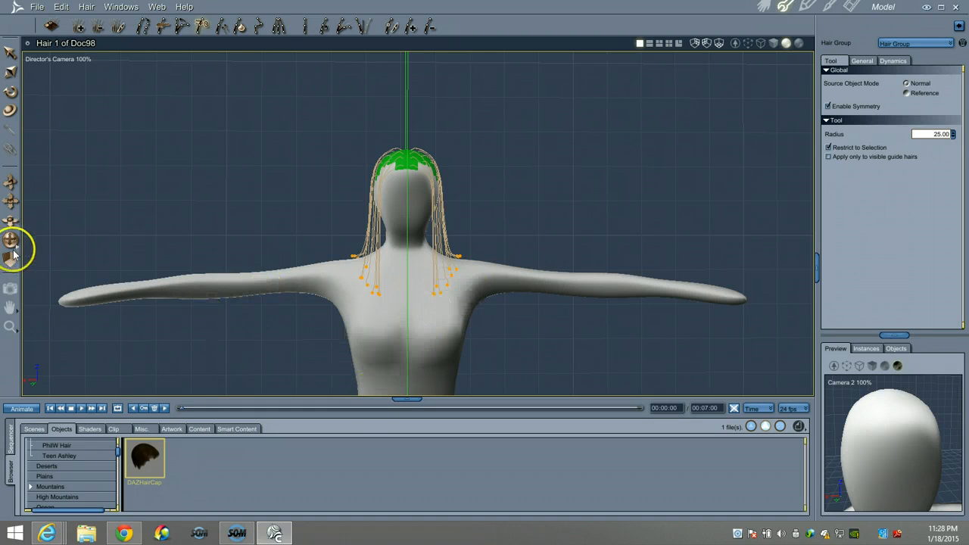
Orbit to the figure's side and back to the front to check the hair
{"action": "left_click_drag", "start_coordinate": [11, 239], "coordinate": [0, 242]}
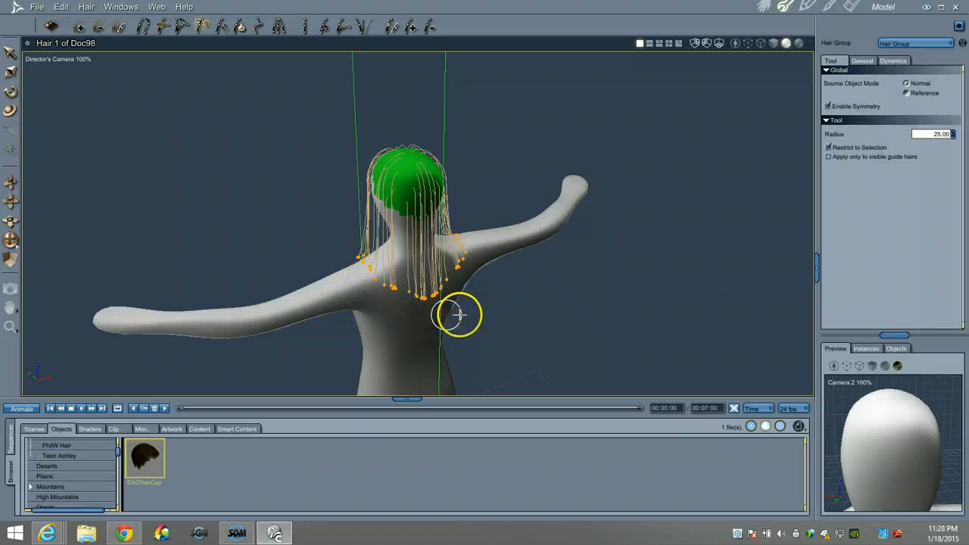
{"action": "mouse_move", "coordinate": [13, 241]}
{"action": "left_mouse_down"}
{"action": "mouse_move", "coordinate": [38, 287]}
{"action": "mouse_move", "coordinate": [15, 240]}
{"action": "left_mouse_up"}
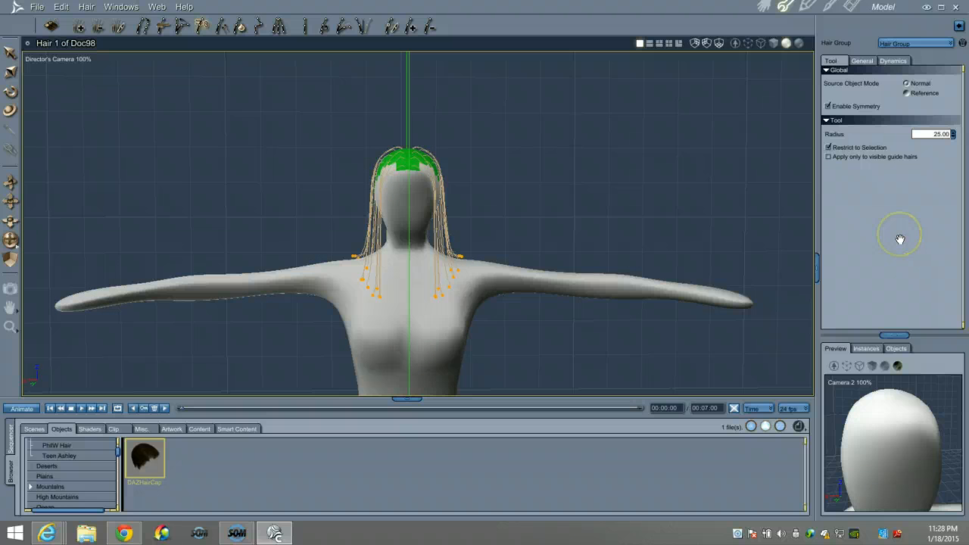
Preview the shaded brown hair from behind in the Assemble room, then return to the Hair room
{"action": "left_click", "coordinate": [762, 8]}
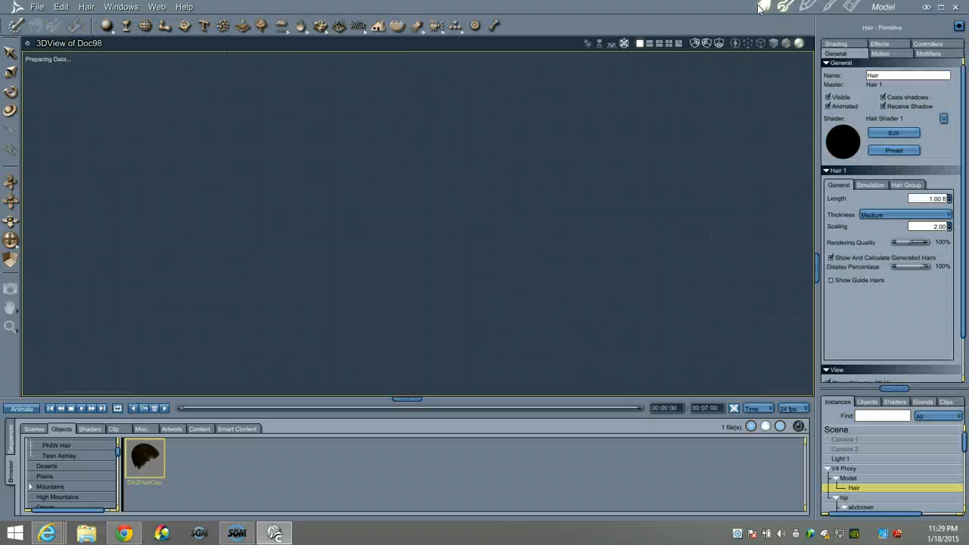
{"action": "left_click_drag", "start_coordinate": [9, 242], "coordinate": [493, 270]}
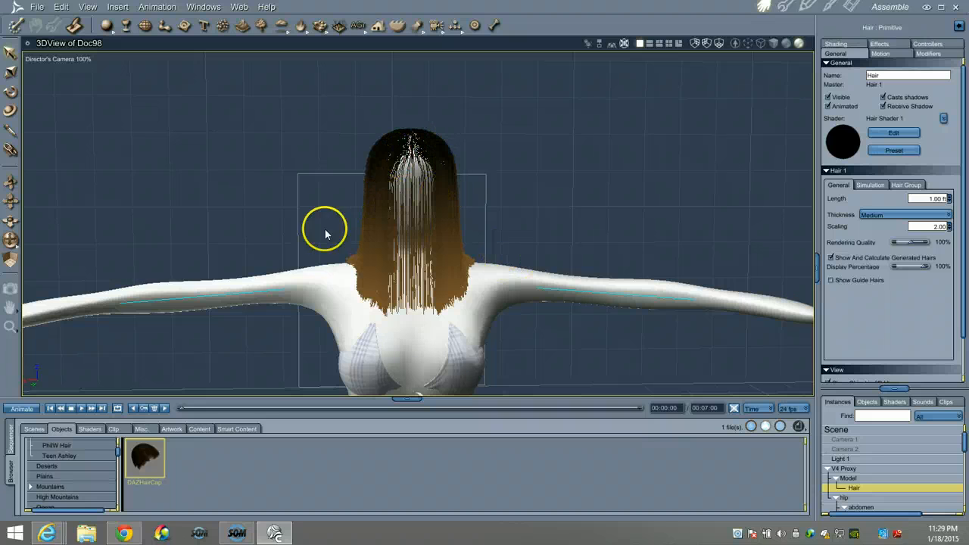
{"action": "left_click_drag", "start_coordinate": [5, 244], "coordinate": [476, 266]}
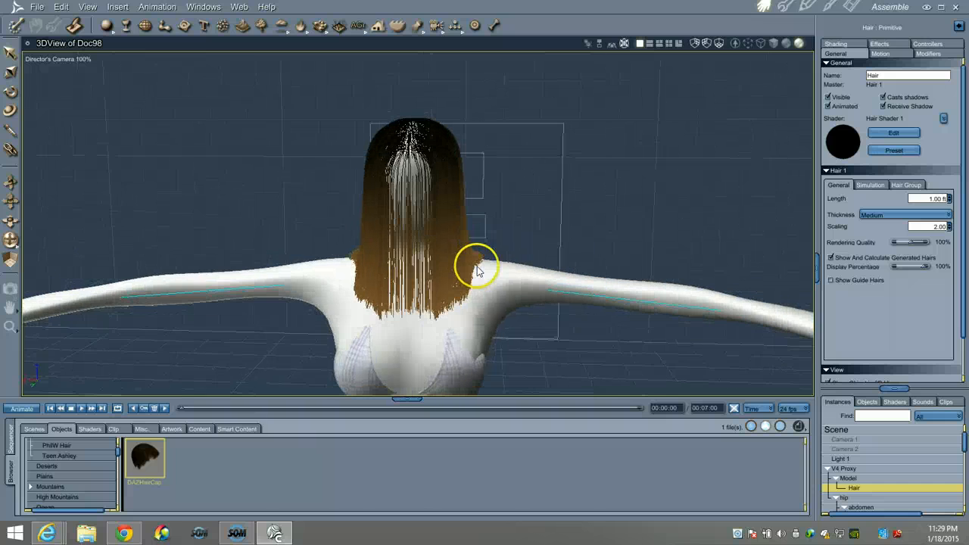
{"action": "left_click", "coordinate": [785, 7]}
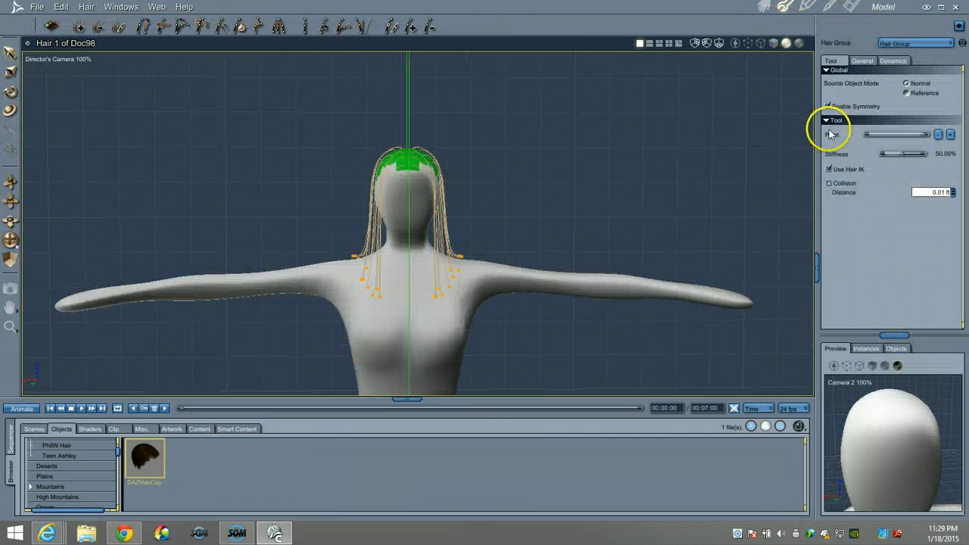
Set Segments Per Guide to 4 and Segments Per Hair to 30 in the General settings
{"action": "left_click", "coordinate": [861, 60]}
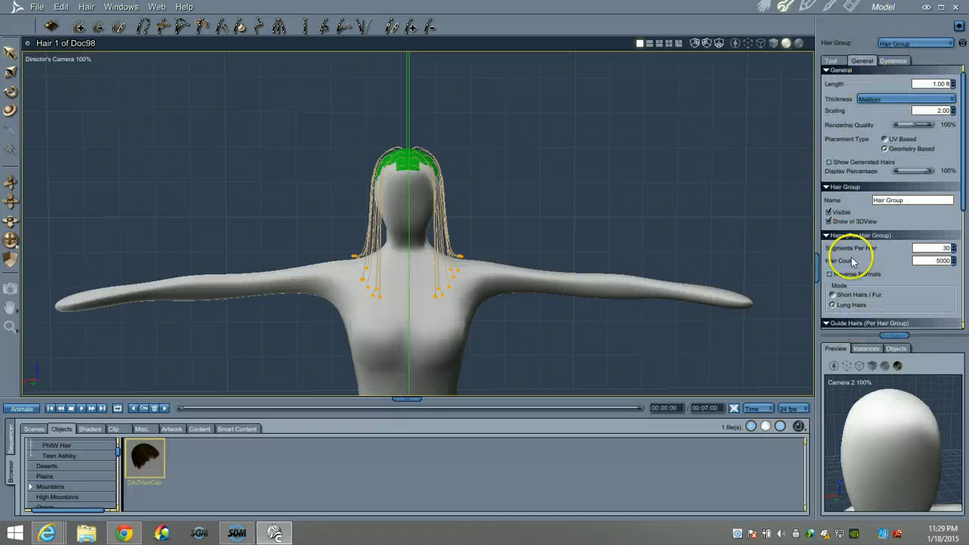
{"action": "scroll", "coordinate": [871, 243], "scroll_direction": "down", "scroll_amount": 5}
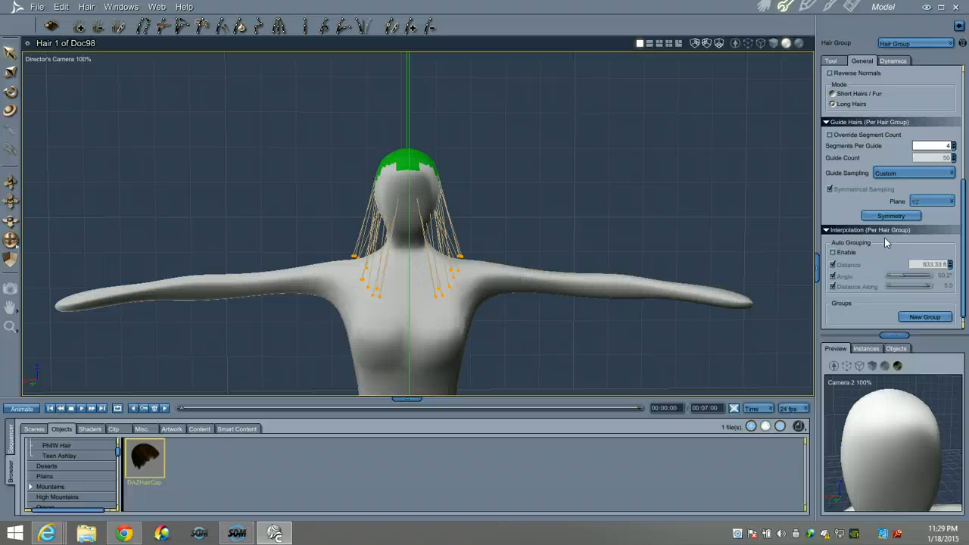
{"action": "scroll", "coordinate": [964, 219], "scroll_direction": "up", "scroll_amount": 2}
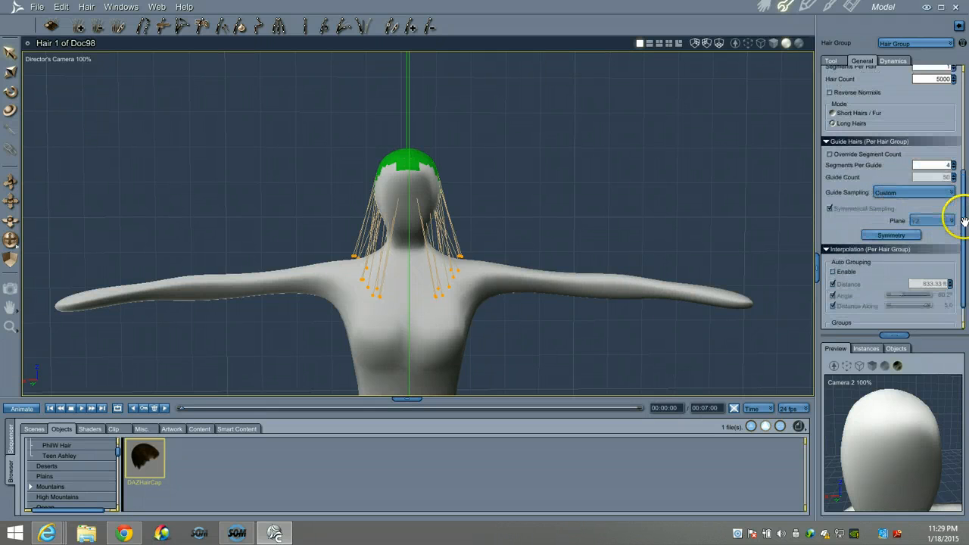
{"action": "scroll", "coordinate": [963, 219], "scroll_direction": "up", "scroll_amount": 3}
{"action": "left_click", "coordinate": [933, 244]}
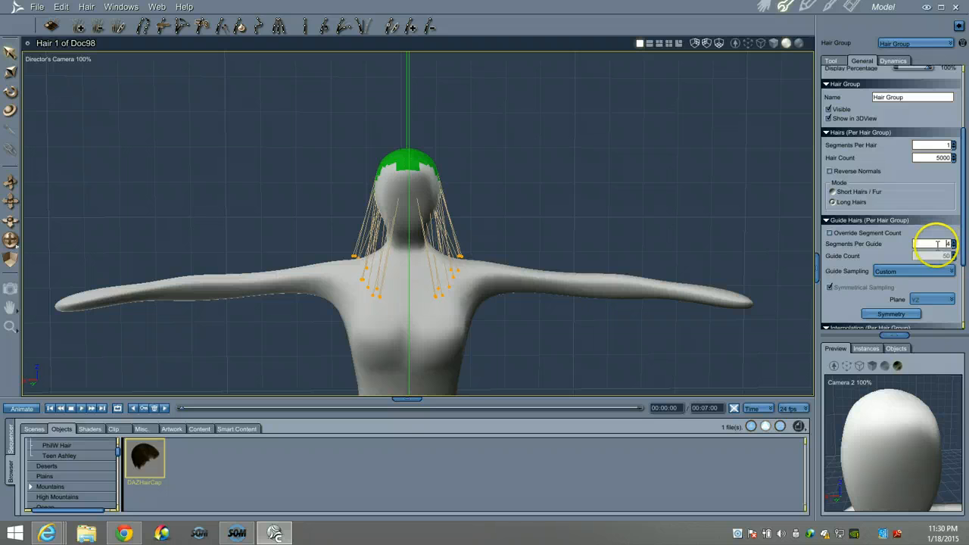
{"action": "left_click", "coordinate": [937, 145]}
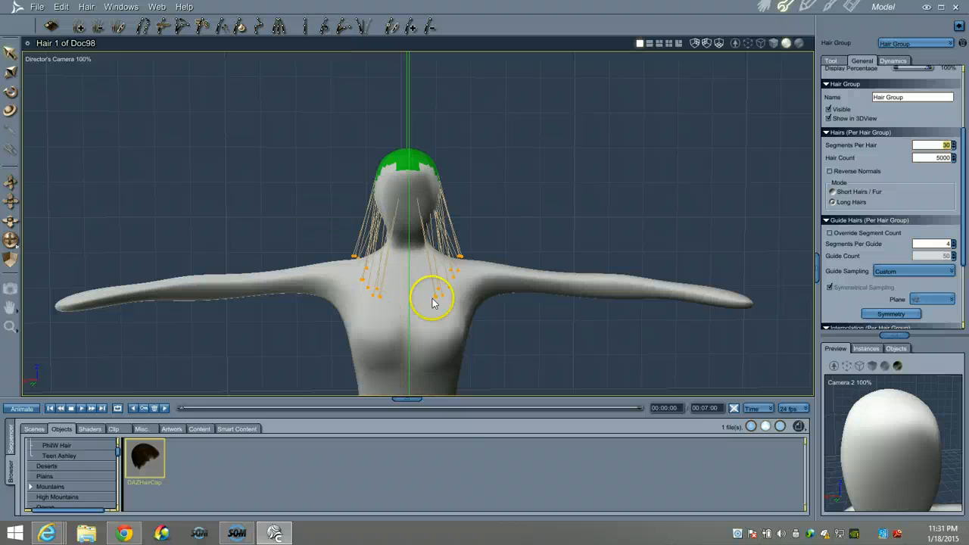
{"action": "left_click", "coordinate": [85, 8]}
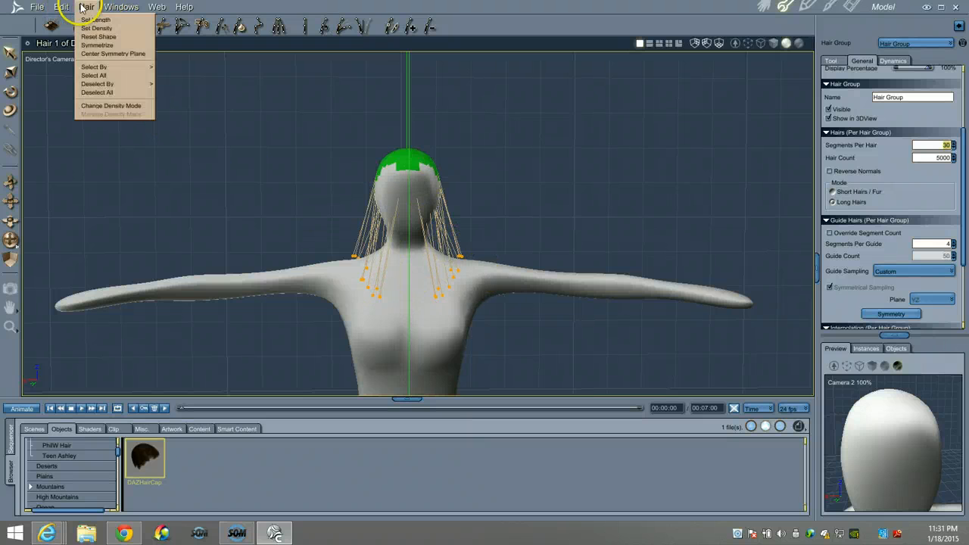
{"action": "left_click", "coordinate": [102, 75]}
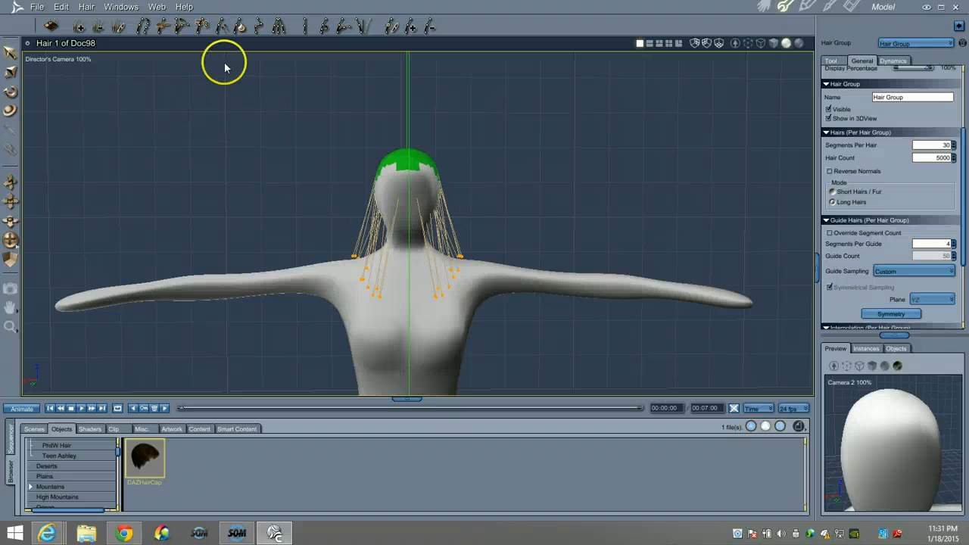
Apply the 0.03 ft root distance to the guide hairs and orbit to check them
{"action": "left_click", "coordinate": [214, 29]}
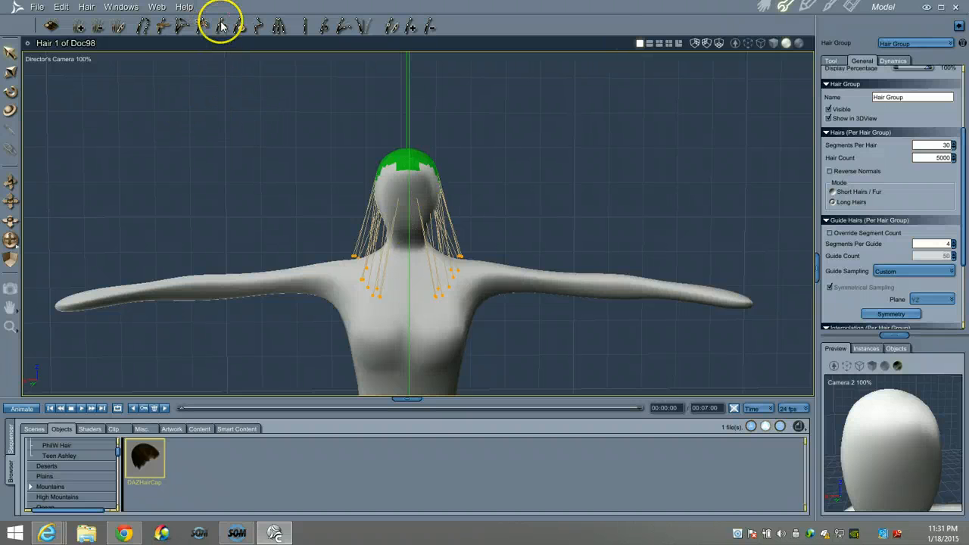
{"action": "left_click", "coordinate": [831, 61]}
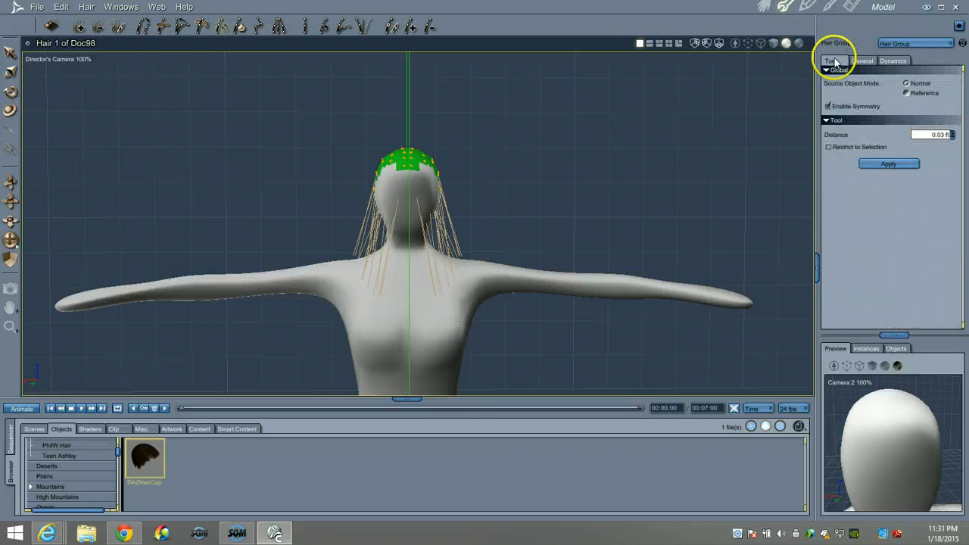
{"action": "left_click", "coordinate": [889, 165]}
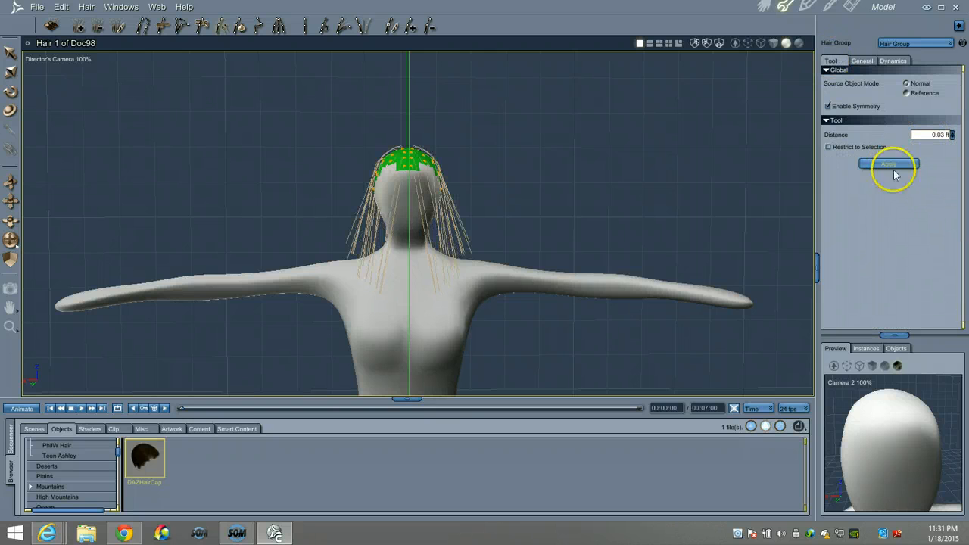
{"action": "left_click_drag", "start_coordinate": [13, 244], "coordinate": [493, 247]}
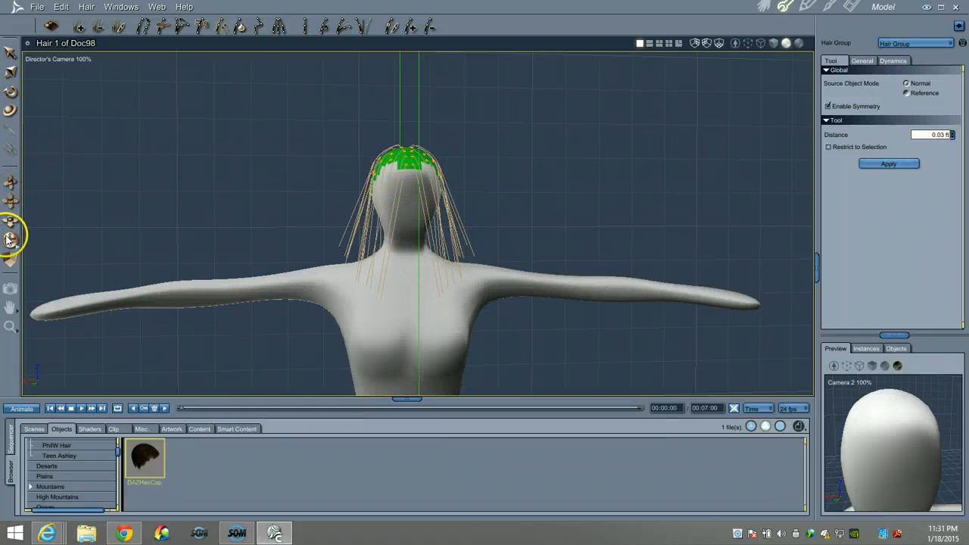
{"action": "left_click_drag", "start_coordinate": [9, 239], "coordinate": [10, 231]}
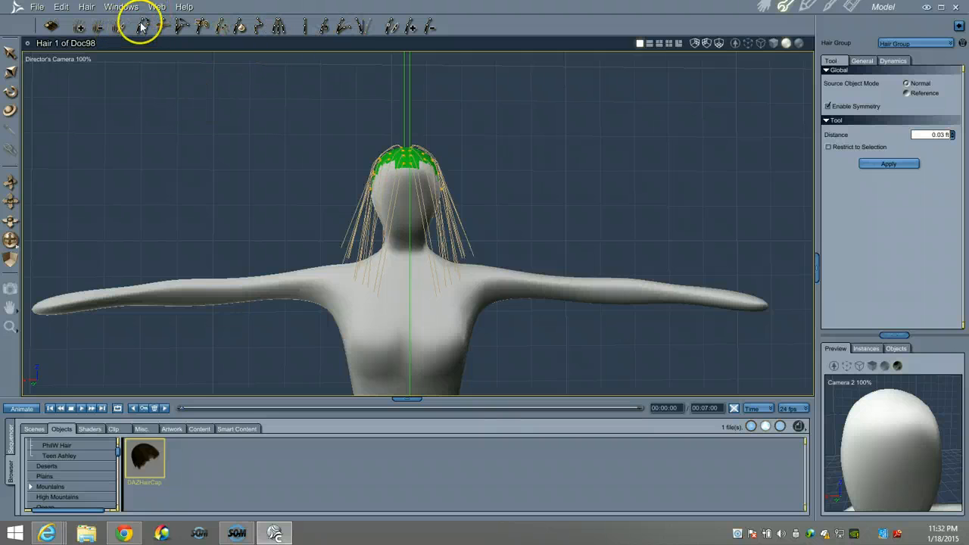
{"action": "left_click", "coordinate": [180, 27]}
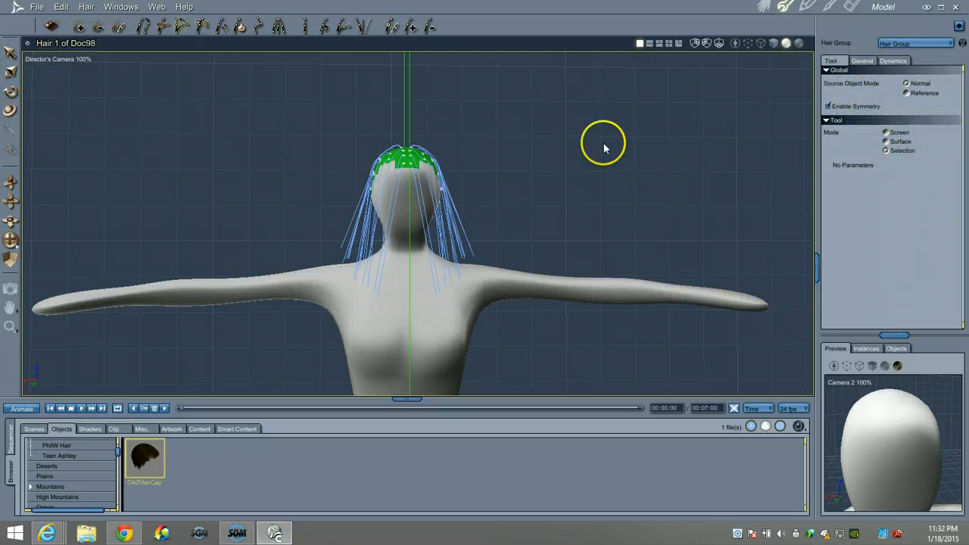
Select all guide hairs and lift them straight out from the green hair cap
{"action": "left_click", "coordinate": [62, 11]}
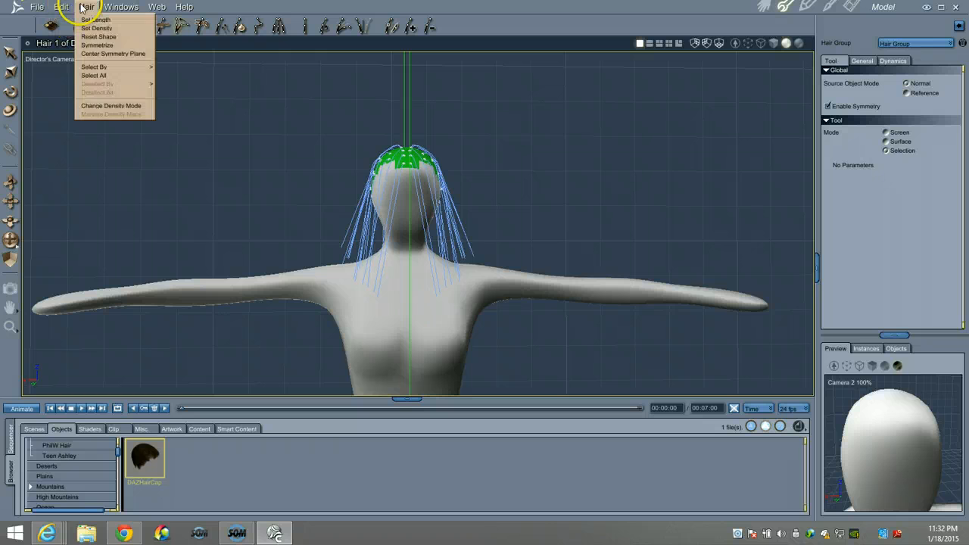
{"action": "left_click", "coordinate": [101, 74]}
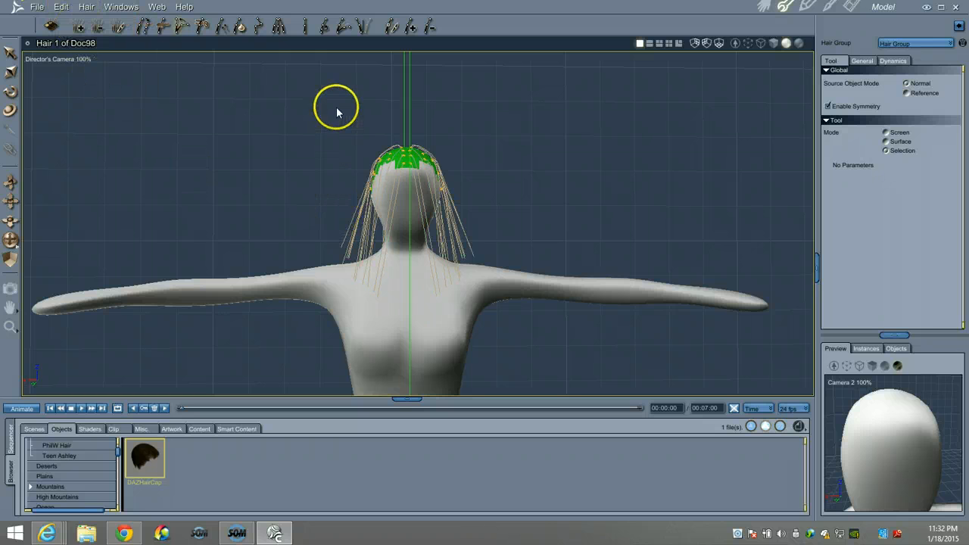
{"action": "left_click_drag", "start_coordinate": [401, 163], "coordinate": [402, 163]}
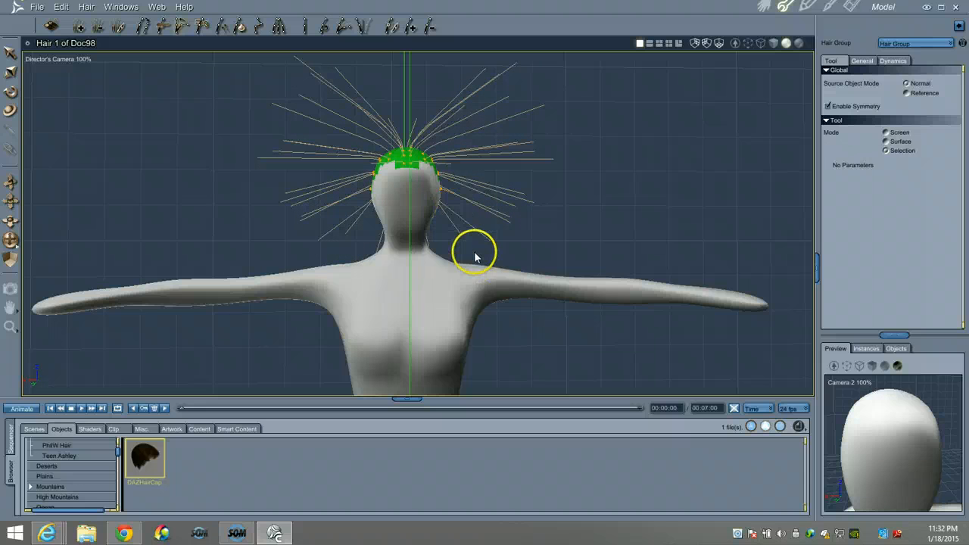
{"action": "left_click_drag", "start_coordinate": [11, 240], "coordinate": [11, 240]}
{"action": "left_click_drag", "start_coordinate": [376, 271], "coordinate": [374, 269]}
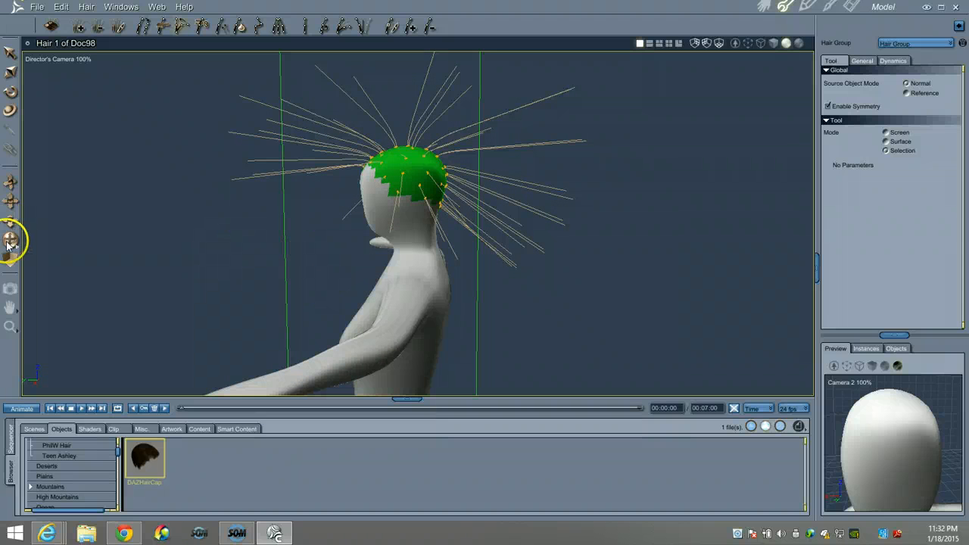
{"action": "left_click_drag", "start_coordinate": [9, 244], "coordinate": [11, 240]}
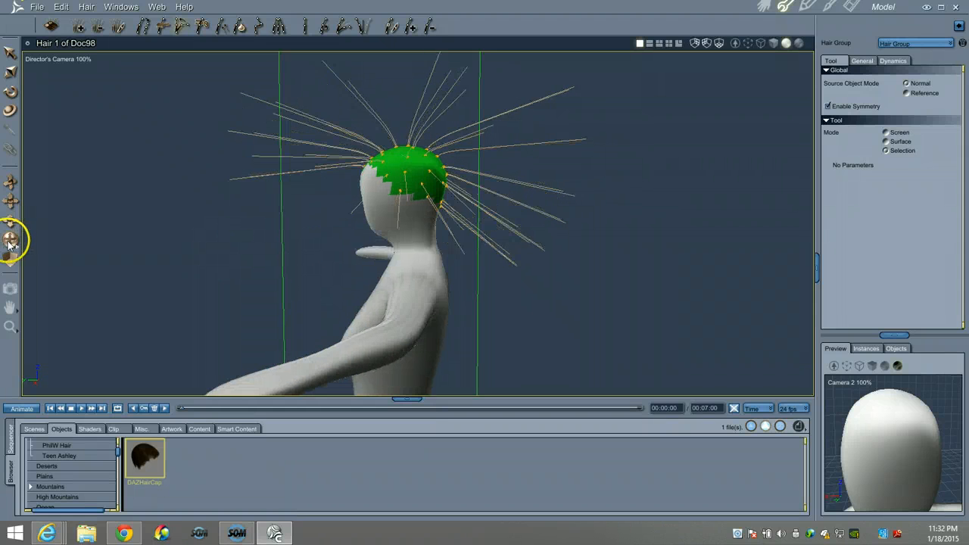
Brush the front, crown and face-side guide hairs back over the head
{"action": "left_click", "coordinate": [161, 28]}
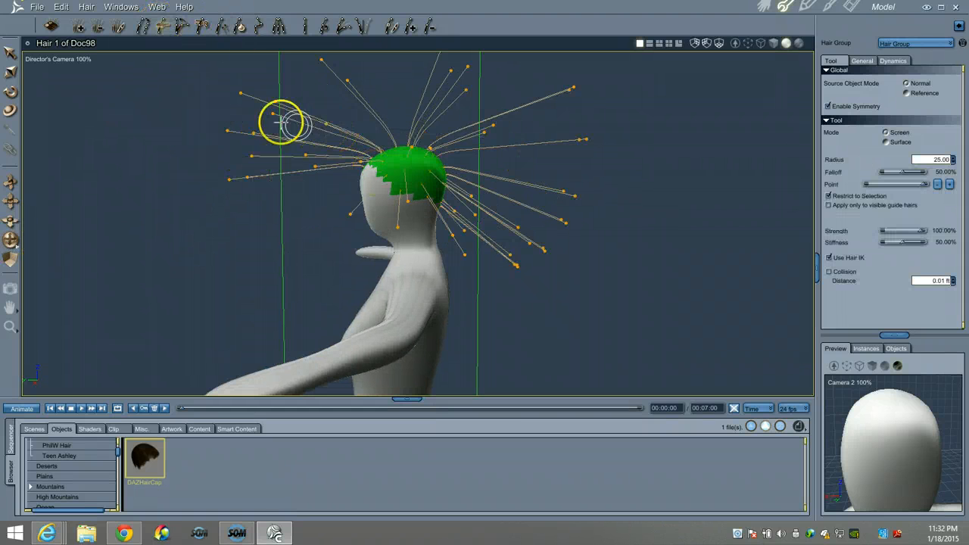
{"action": "mouse_move", "coordinate": [230, 178]}
{"action": "left_mouse_down"}
{"action": "mouse_move", "coordinate": [300, 138]}
{"action": "mouse_move", "coordinate": [621, 139]}
{"action": "left_mouse_up"}
{"action": "left_click_drag", "start_coordinate": [218, 130], "coordinate": [723, 75]}
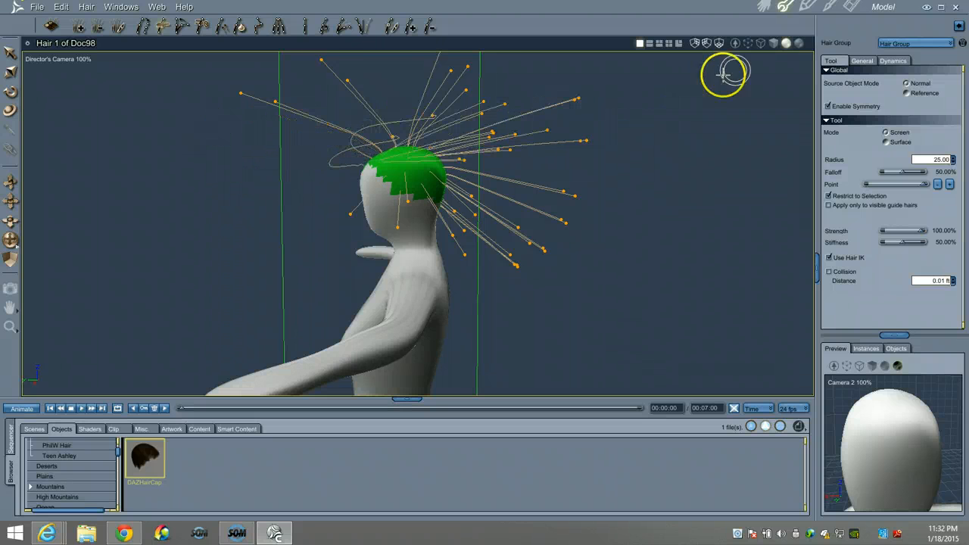
{"action": "left_click_drag", "start_coordinate": [264, 96], "coordinate": [600, 63]}
{"action": "left_click_drag", "start_coordinate": [350, 76], "coordinate": [486, 76]}
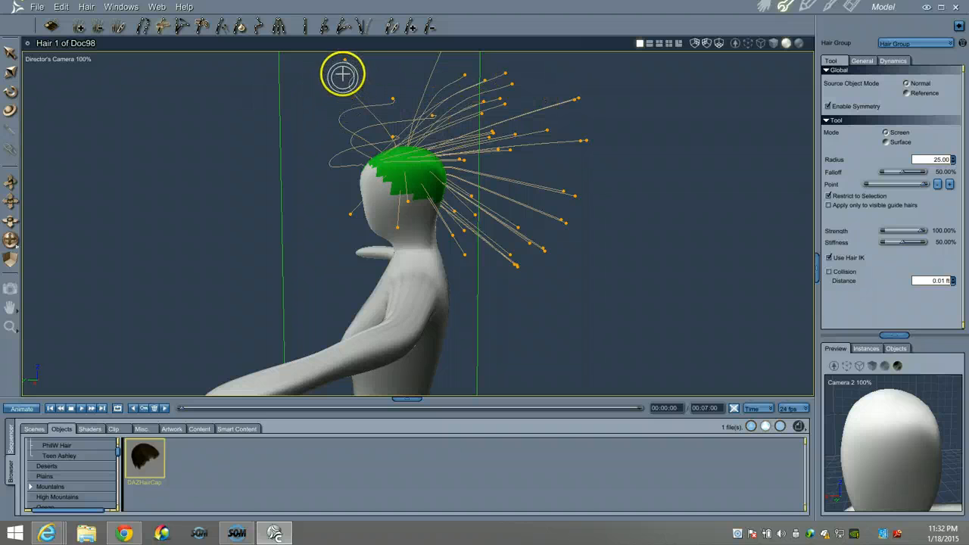
{"action": "left_click_drag", "start_coordinate": [392, 104], "coordinate": [577, 90]}
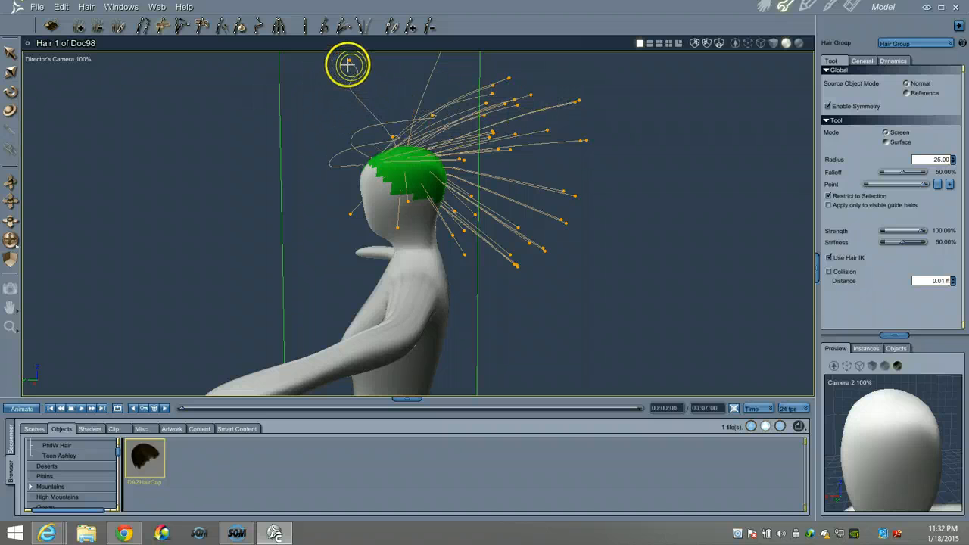
{"action": "left_click_drag", "start_coordinate": [348, 65], "coordinate": [485, 92]}
{"action": "left_click_drag", "start_coordinate": [349, 217], "coordinate": [480, 208]}
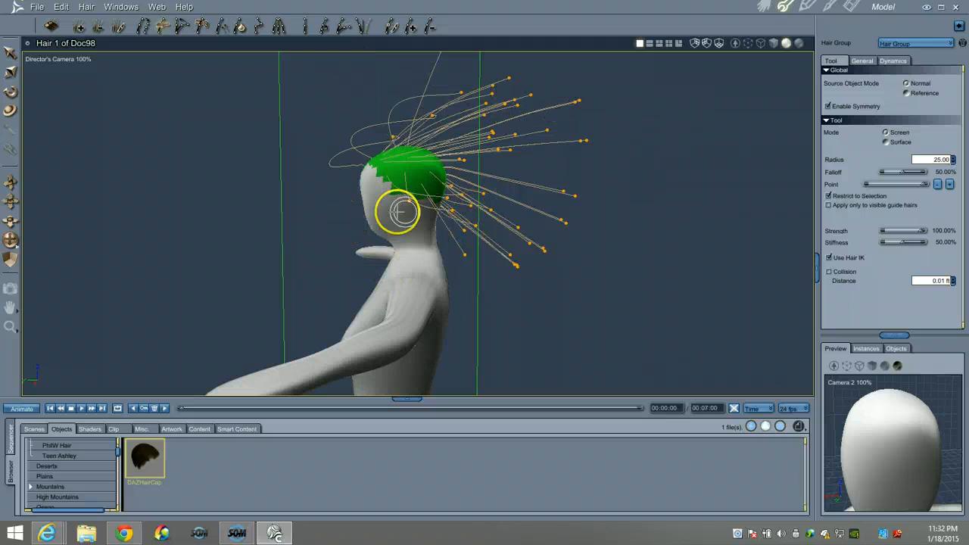
{"action": "left_click_drag", "start_coordinate": [398, 208], "coordinate": [501, 219]}
From the other side, sweep the remaining looping and rear hair tips backward
{"action": "left_click_drag", "start_coordinate": [10, 239], "coordinate": [22, 240]}
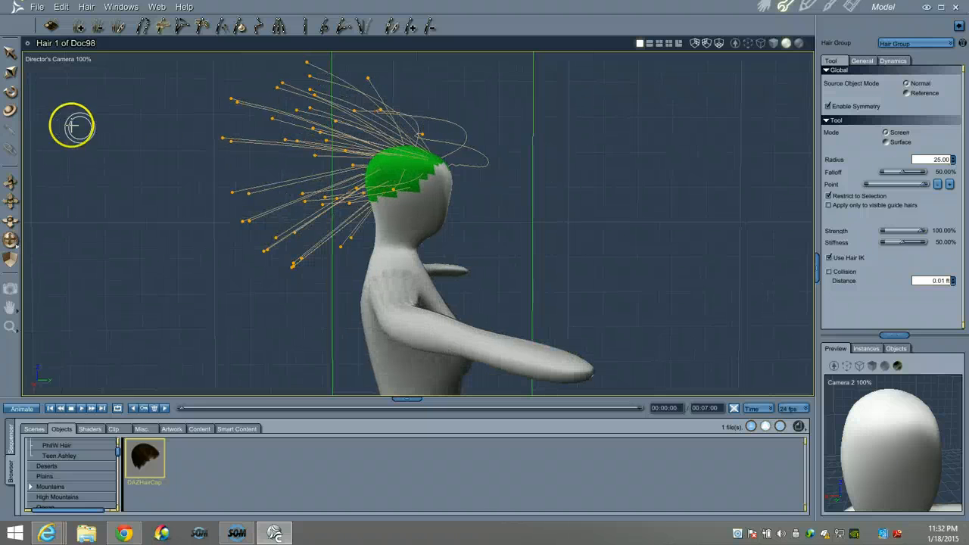
{"action": "mouse_move", "coordinate": [424, 135]}
{"action": "left_mouse_down"}
{"action": "mouse_move", "coordinate": [346, 131]}
{"action": "mouse_move", "coordinate": [314, 139]}
{"action": "left_mouse_up"}
{"action": "left_click_drag", "start_coordinate": [385, 74], "coordinate": [332, 76]}
{"action": "left_click_drag", "start_coordinate": [395, 191], "coordinate": [307, 205]}
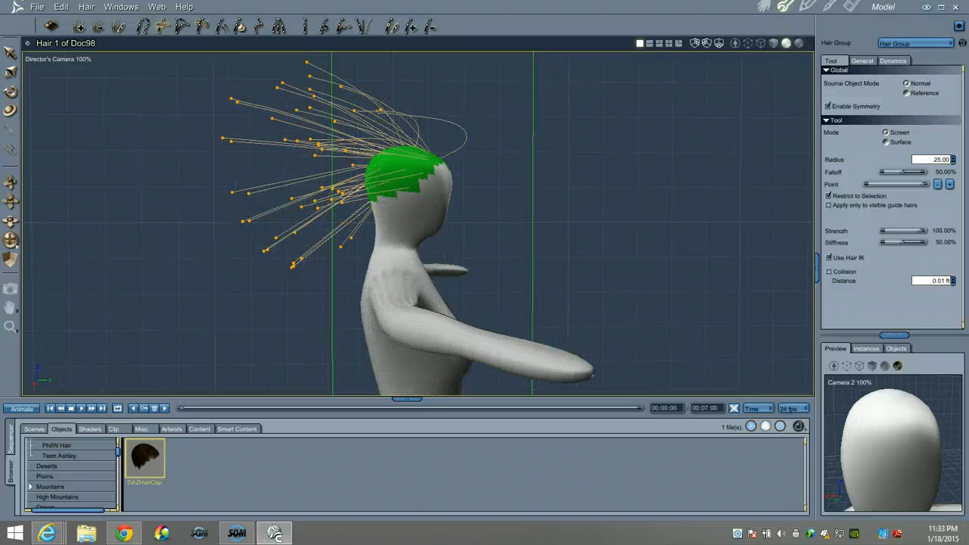
{"action": "left_click_drag", "start_coordinate": [11, 243], "coordinate": [10, 242]}
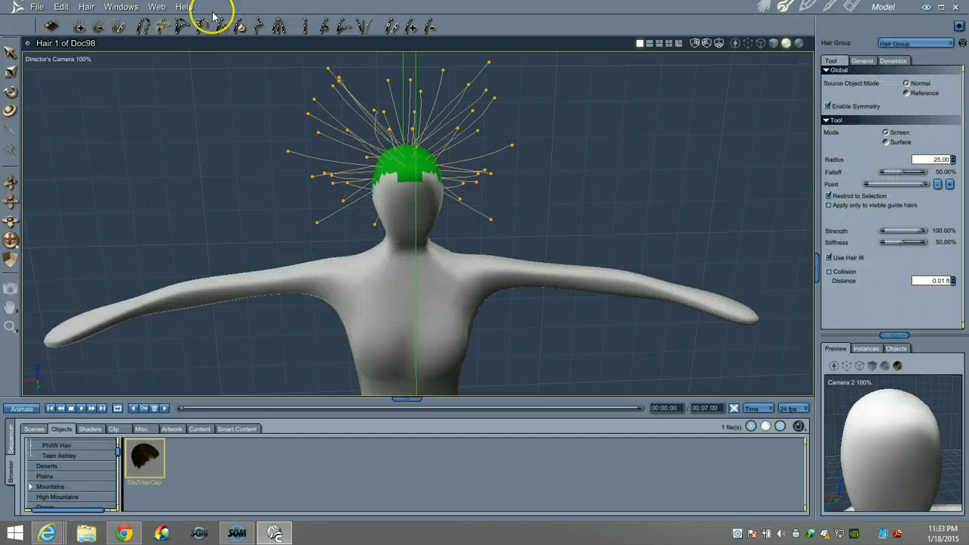
Apply the 0.03 ft guide-hair distance adjustment and show the hair's Dynamics settings
{"action": "left_click", "coordinate": [239, 28]}
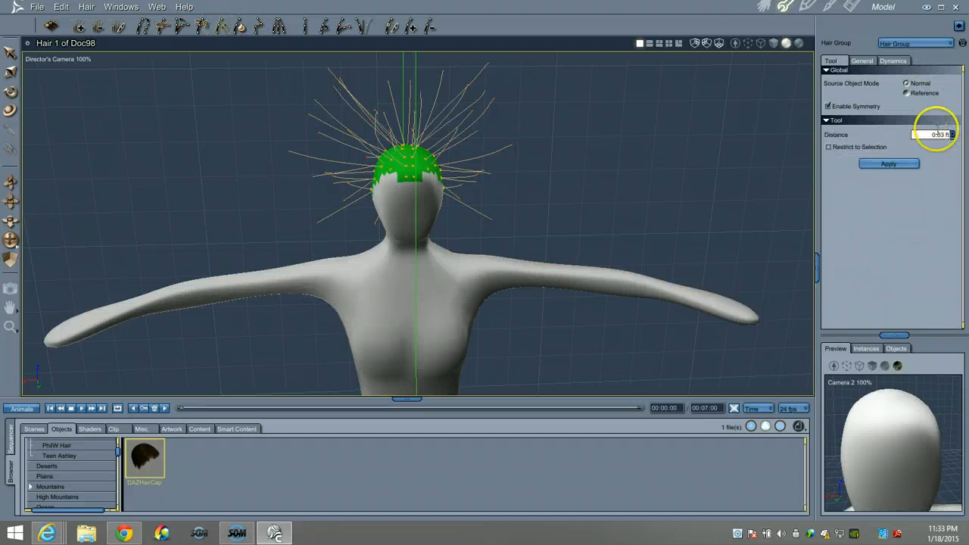
{"action": "left_click", "coordinate": [897, 163]}
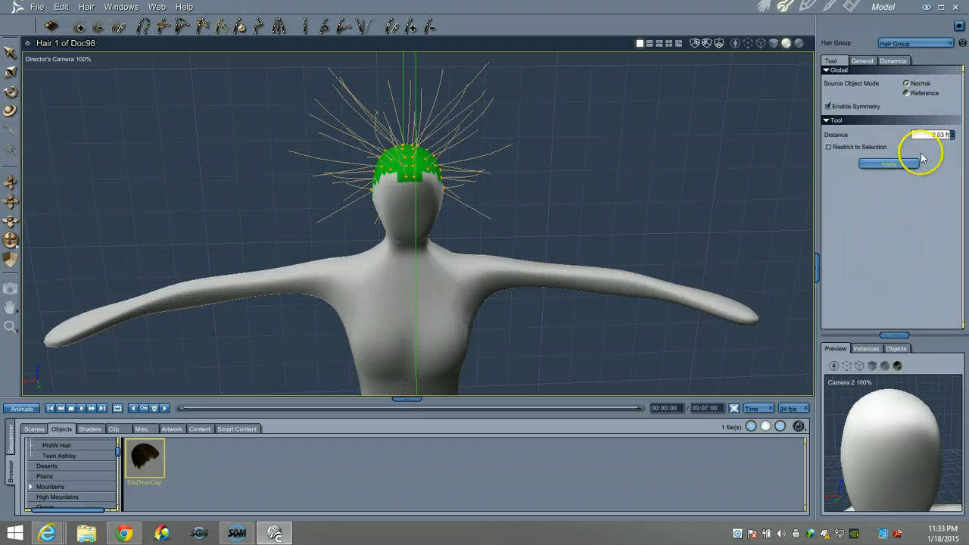
{"action": "left_click", "coordinate": [893, 61]}
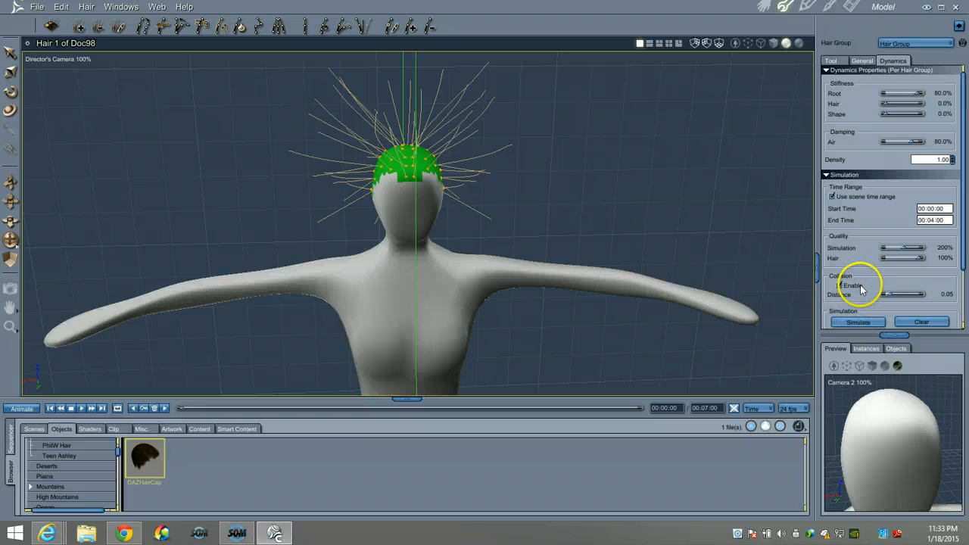
Drape all guide hairs so they fall from the scalp cap onto the shoulders
{"action": "scroll", "coordinate": [861, 288], "scroll_direction": "down", "scroll_amount": 3}
{"action": "left_click", "coordinate": [851, 292]}
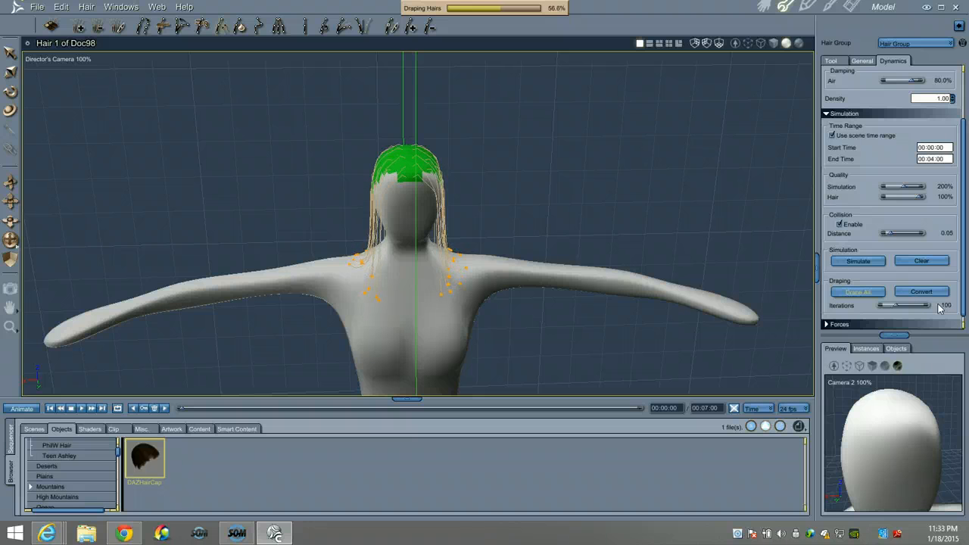
{"action": "left_click", "coordinate": [938, 307]}
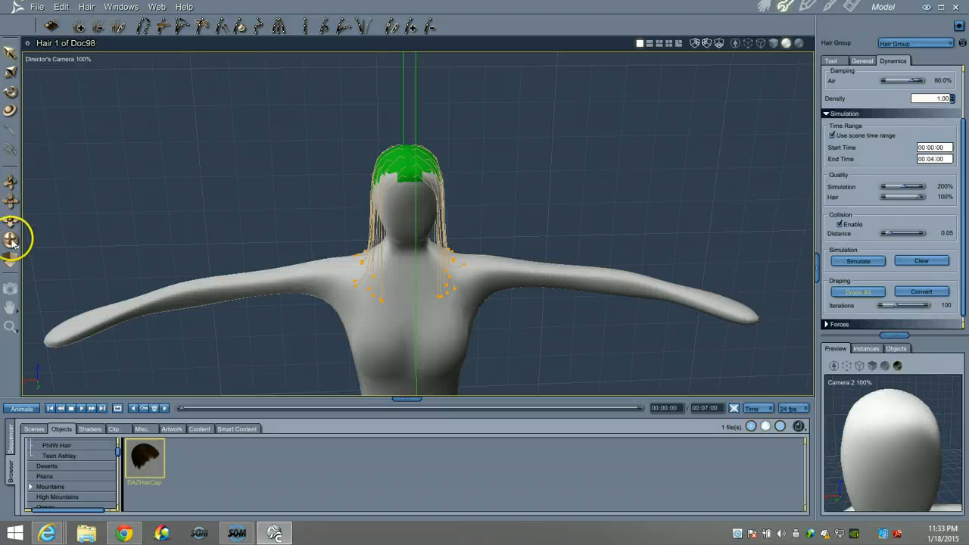
{"action": "left_click_drag", "start_coordinate": [12, 239], "coordinate": [505, 262]}
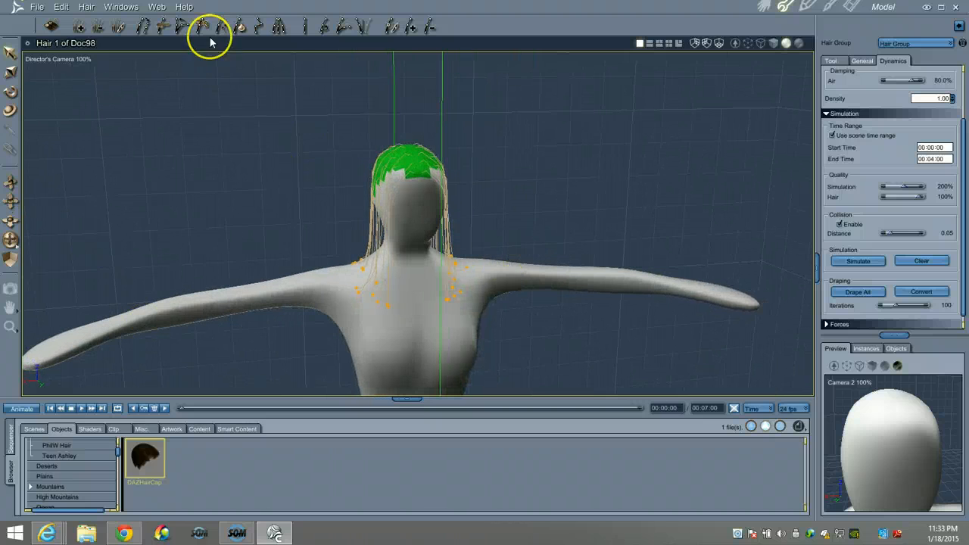
Convert the draped result into the guide hair shape and check it from the side
{"action": "left_click", "coordinate": [925, 291]}
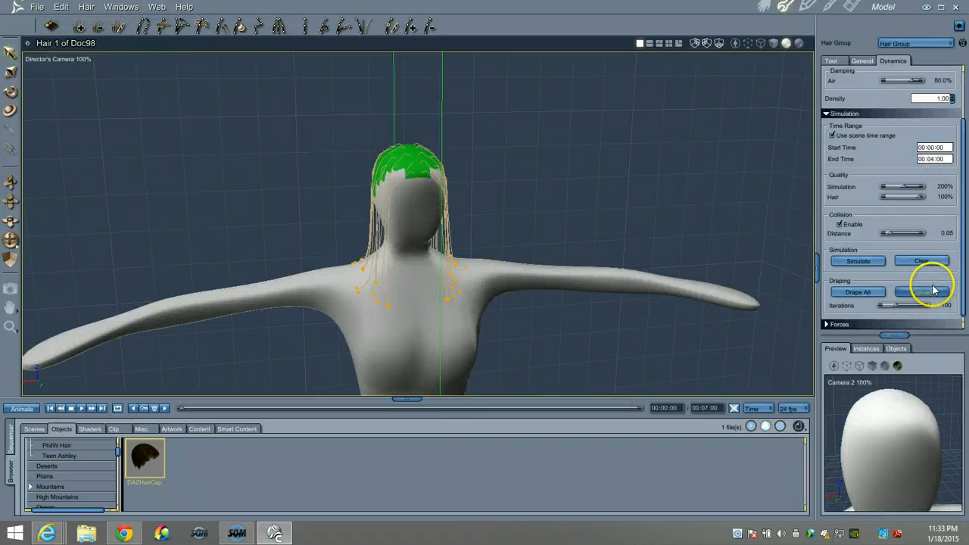
{"action": "left_click", "coordinate": [202, 27]}
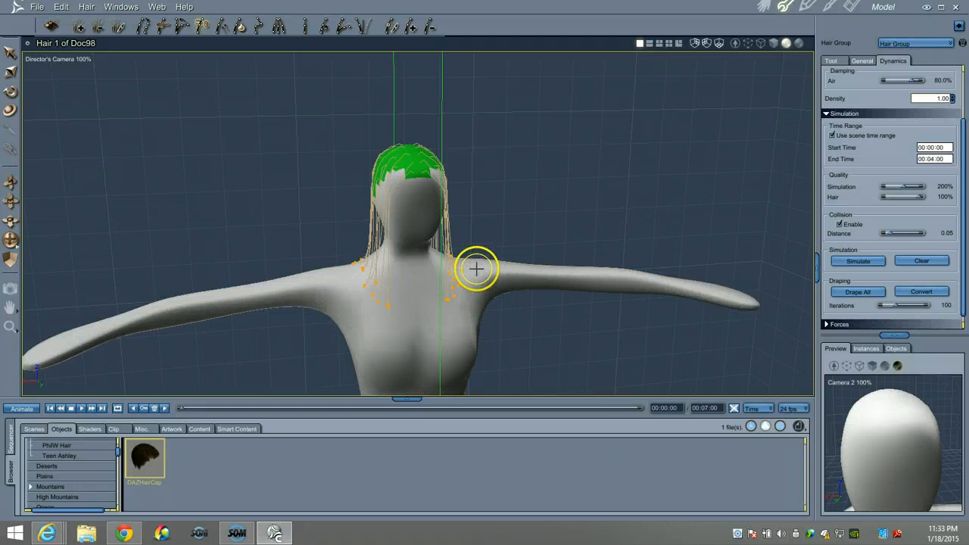
{"action": "left_click_drag", "start_coordinate": [22, 239], "coordinate": [482, 255]}
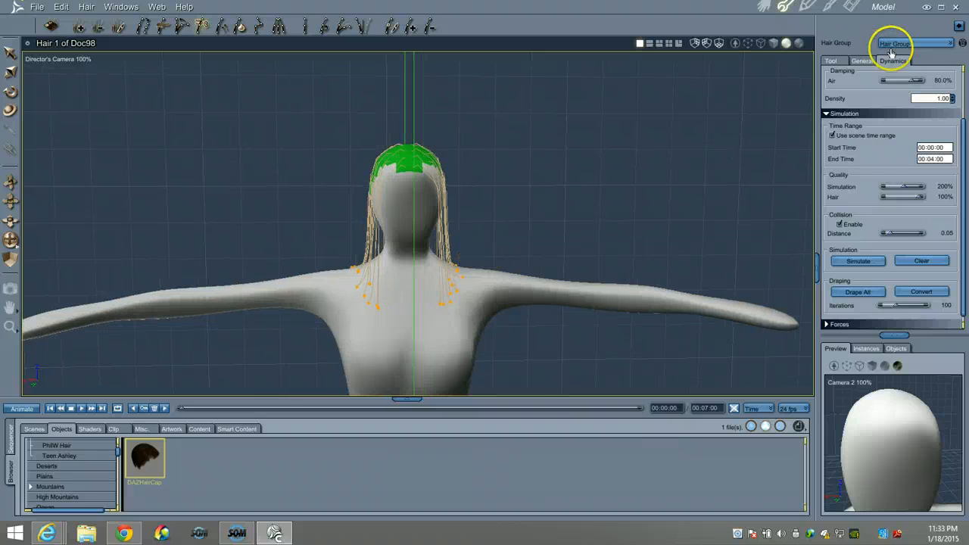
{"action": "left_click", "coordinate": [831, 62]}
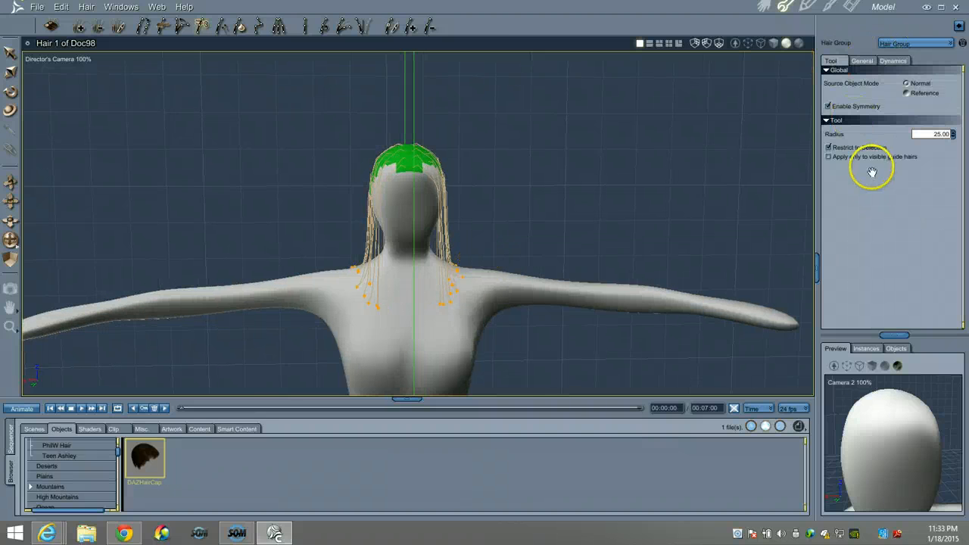
Apply the distance adjustment to fill out the hair, preview it in the Pose room, and return
{"action": "left_click", "coordinate": [220, 27]}
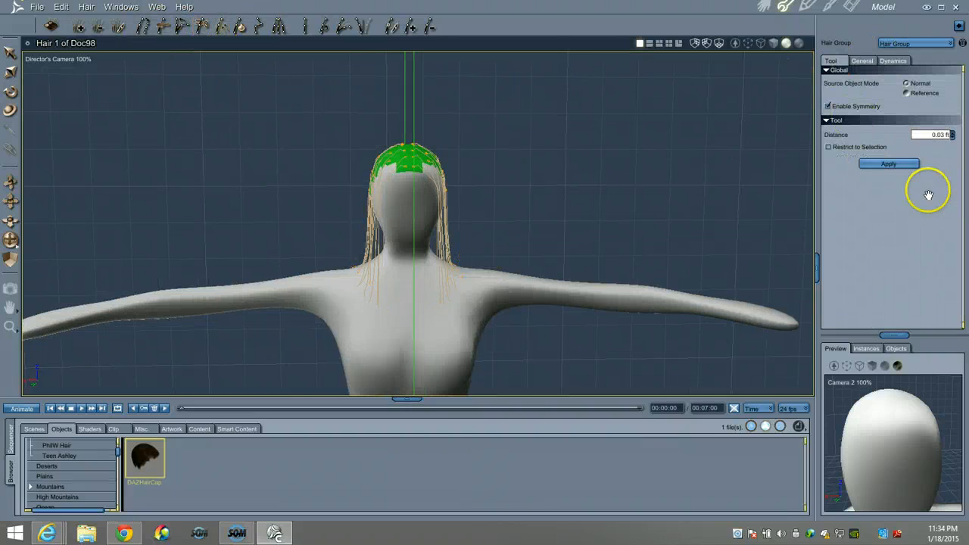
{"action": "left_click", "coordinate": [899, 165]}
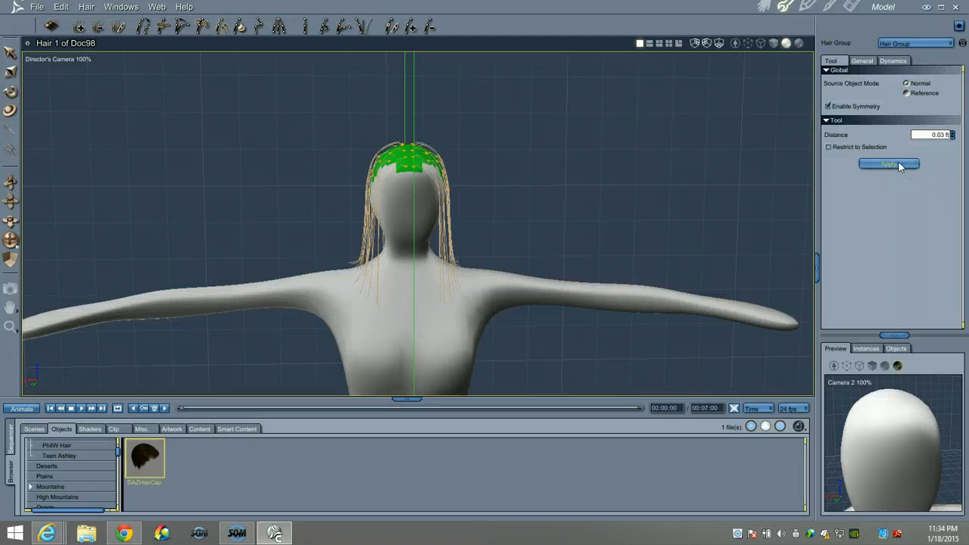
{"action": "left_click", "coordinate": [765, 8]}
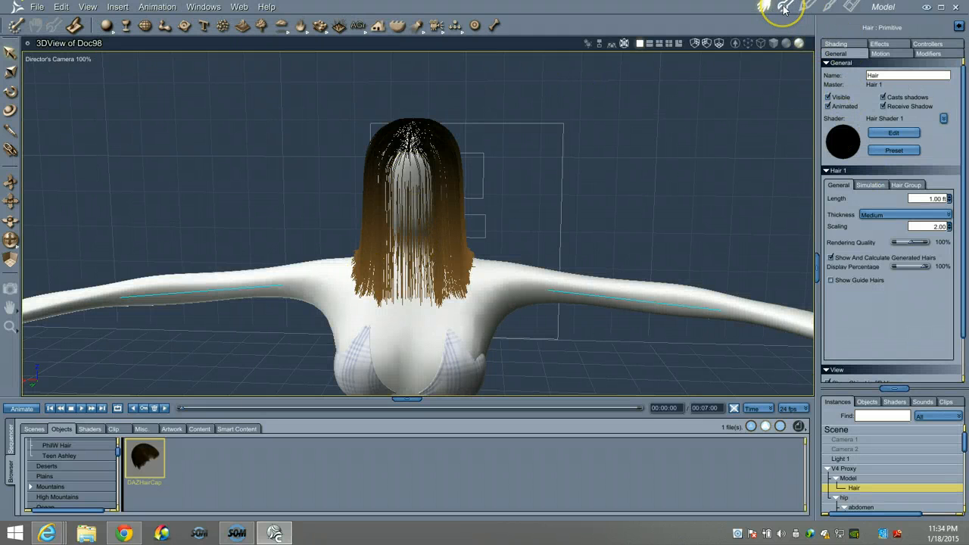
{"action": "left_click", "coordinate": [784, 9]}
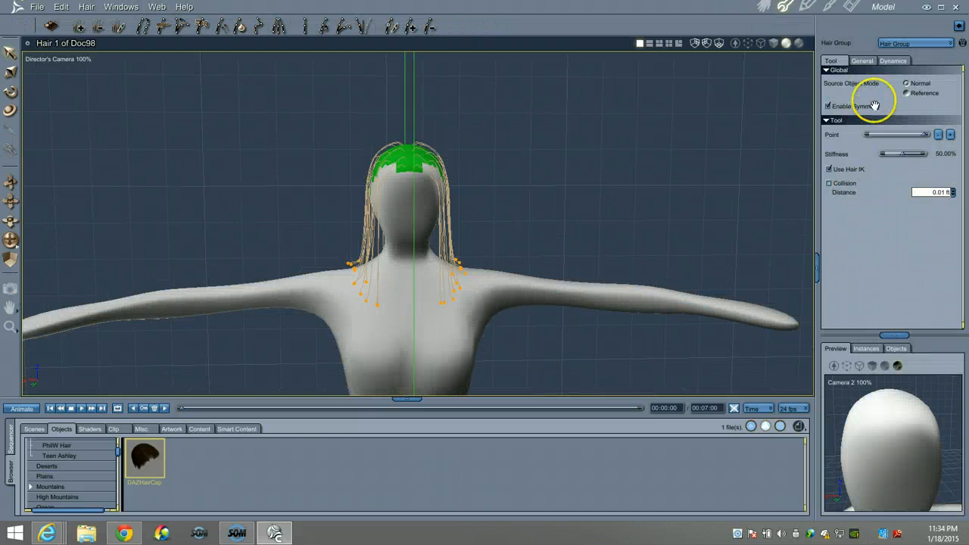
Enable automatic hair grouping and extend the green hair group further down the head
{"action": "left_click", "coordinate": [860, 60]}
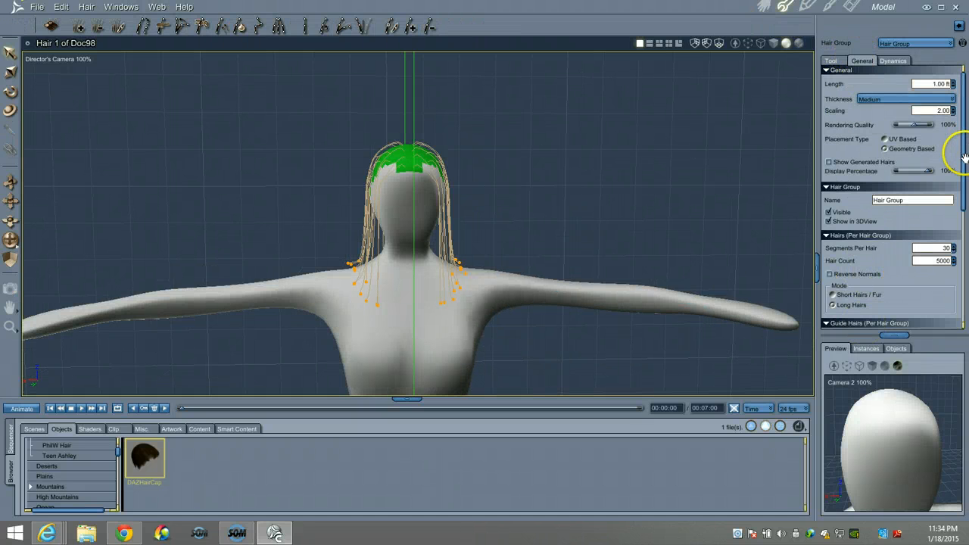
{"action": "scroll", "coordinate": [965, 156], "scroll_direction": "down", "scroll_amount": 5}
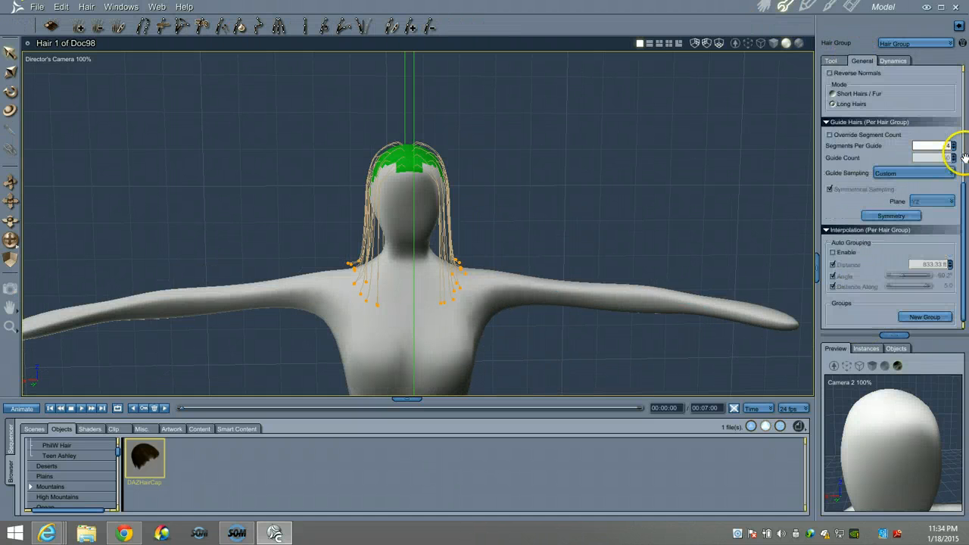
{"action": "left_click", "coordinate": [832, 253]}
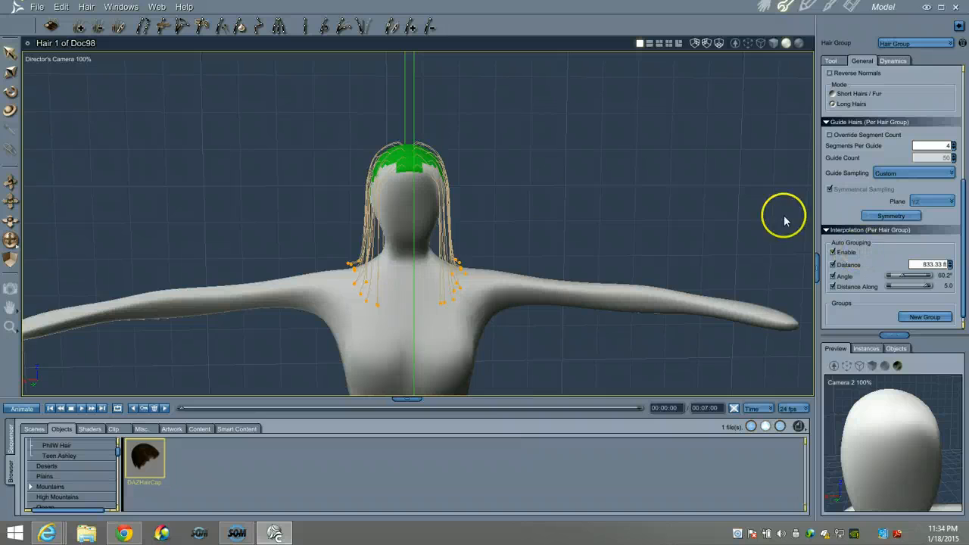
{"action": "left_click_drag", "start_coordinate": [385, 174], "coordinate": [398, 182]}
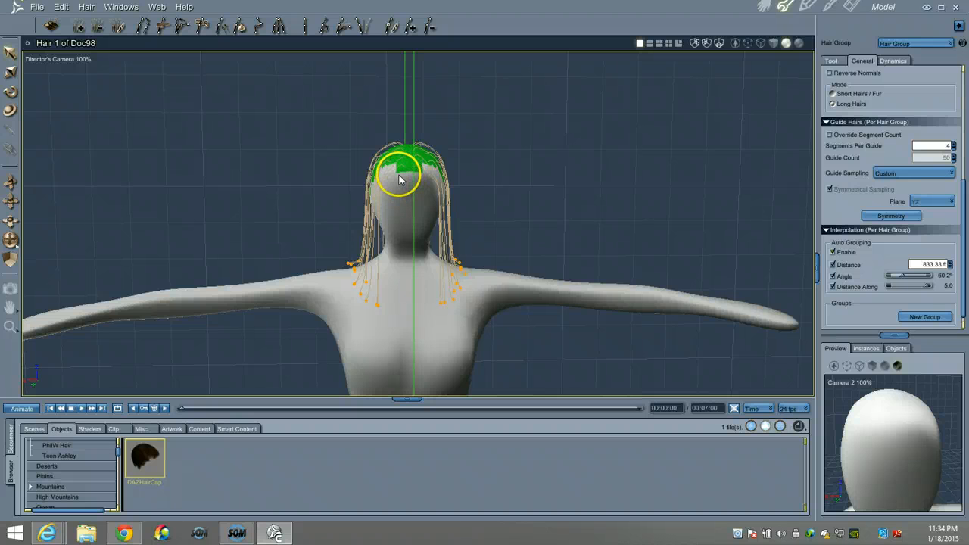
Turn off Distance and Angle auto grouping and lower Distance Along from 5.0 to 3.3
{"action": "left_click", "coordinate": [833, 276]}
{"action": "left_click", "coordinate": [833, 264]}
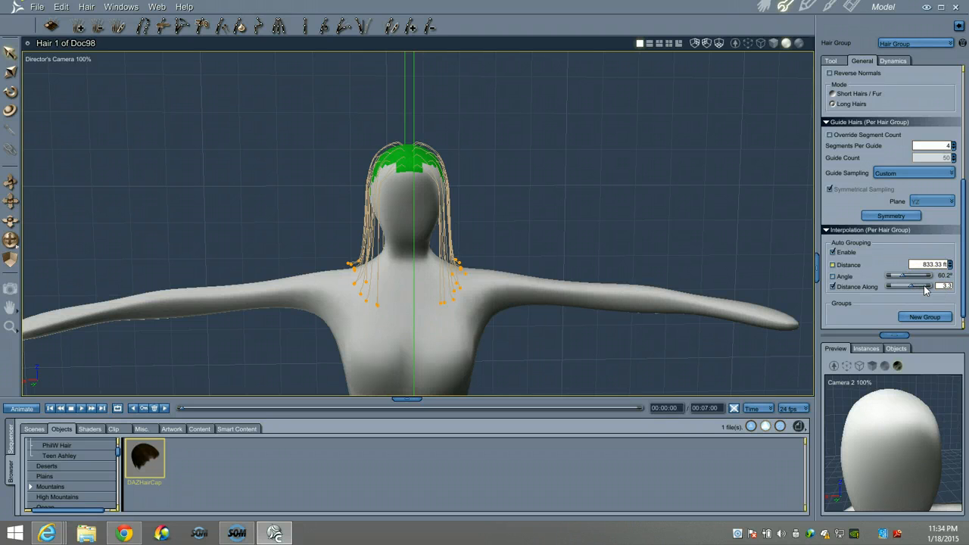
{"action": "left_click_drag", "start_coordinate": [924, 290], "coordinate": [909, 288]}
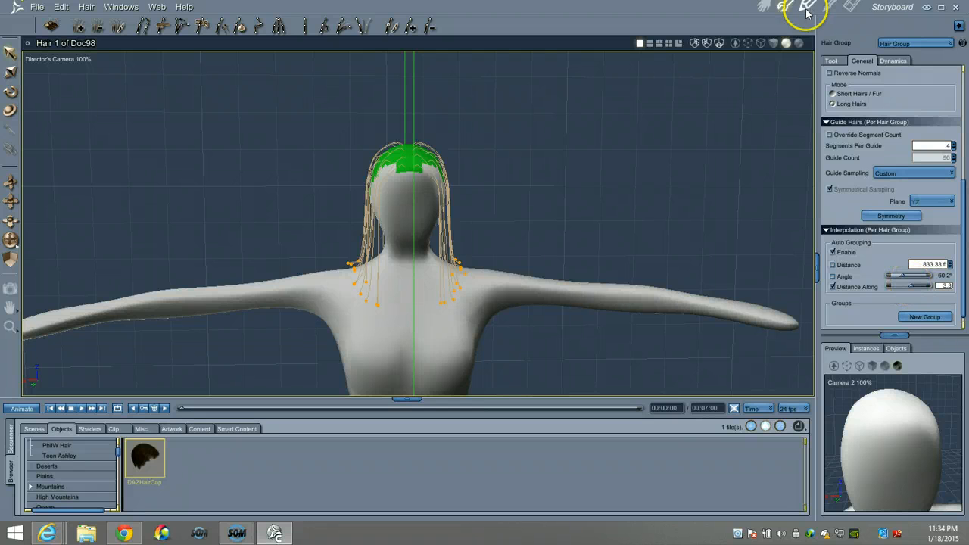
Back in the Assemble room, area-render the head and shoulders to show the blonde hair
{"action": "left_click", "coordinate": [765, 6]}
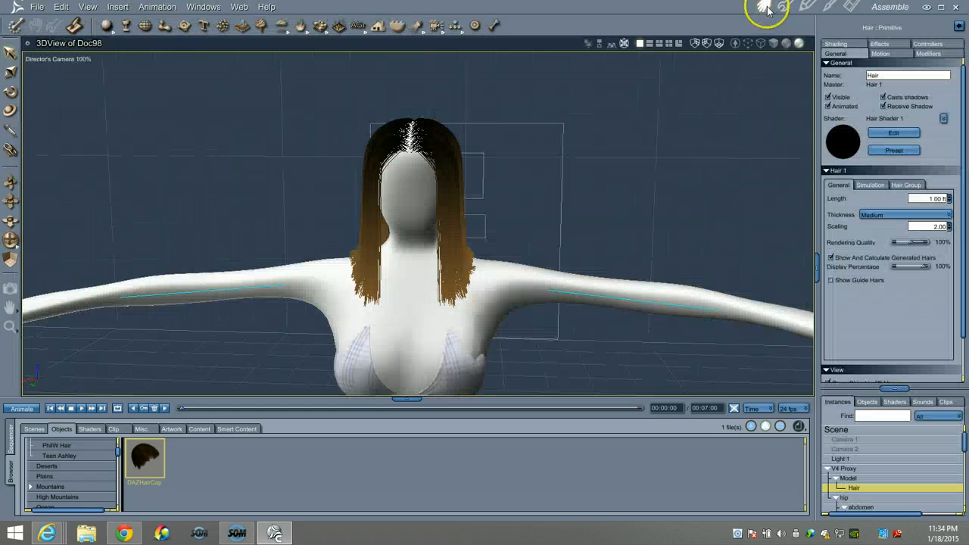
{"action": "left_click_drag", "start_coordinate": [11, 239], "coordinate": [17, 235]}
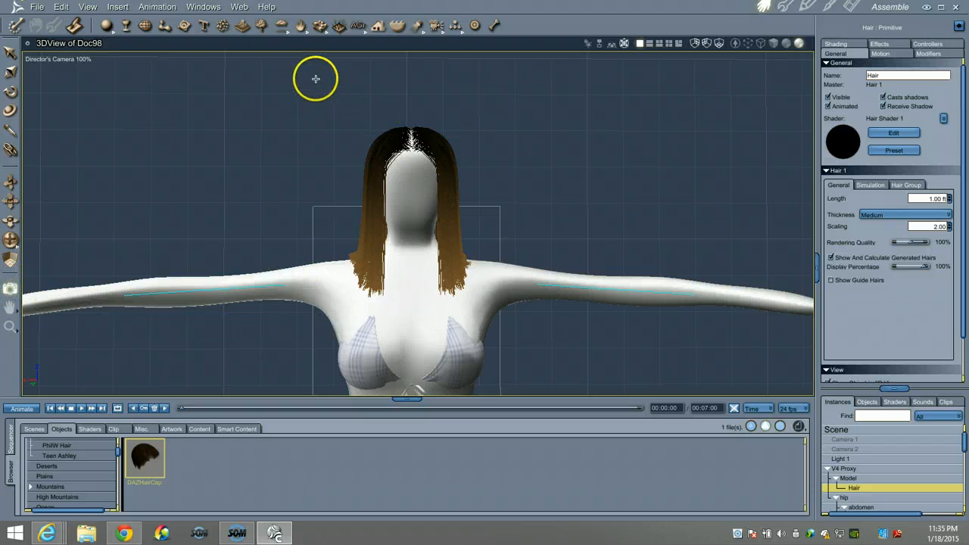
{"action": "left_click_drag", "start_coordinate": [316, 79], "coordinate": [502, 332]}
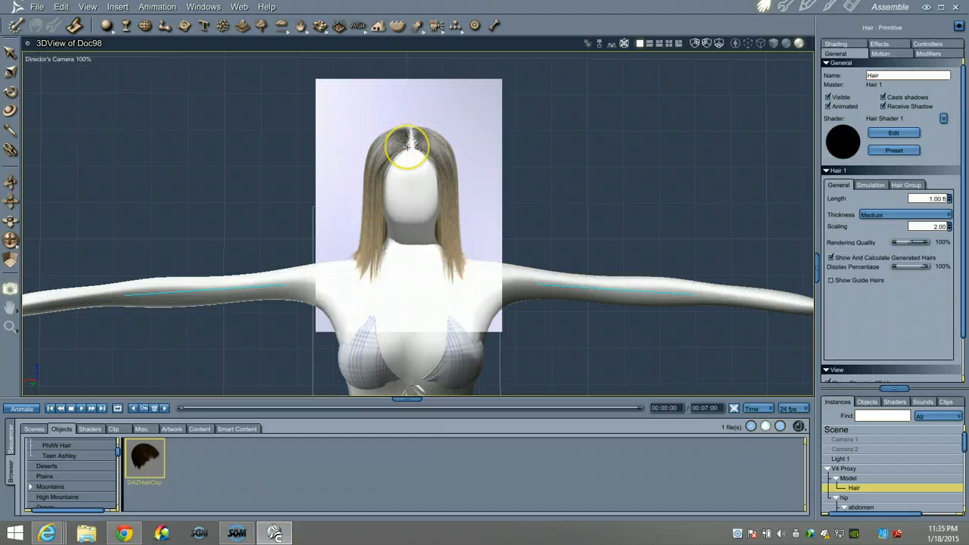
Raise the hair group's Hair Count from 5000 to 25000, then reopen hair editing
{"action": "left_click", "coordinate": [889, 185]}
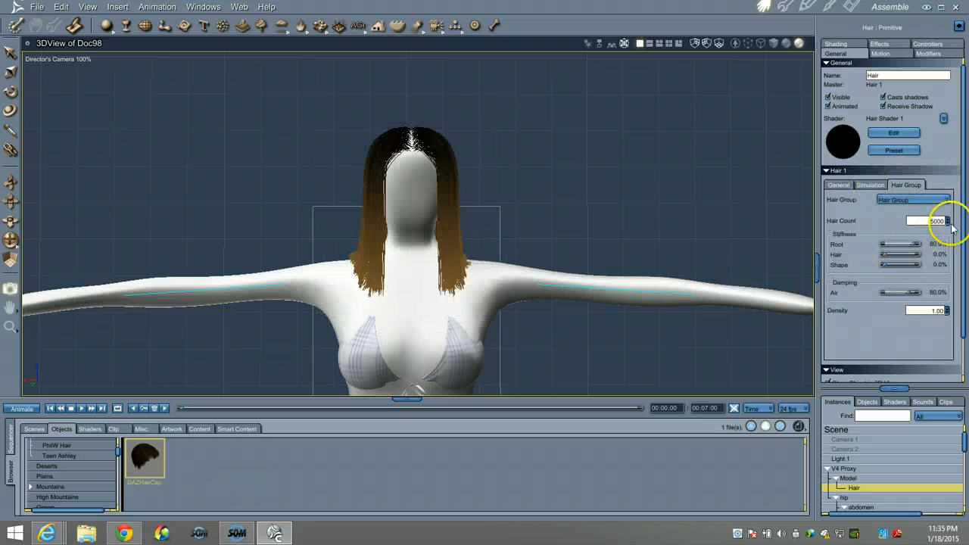
{"action": "left_click", "coordinate": [932, 222]}
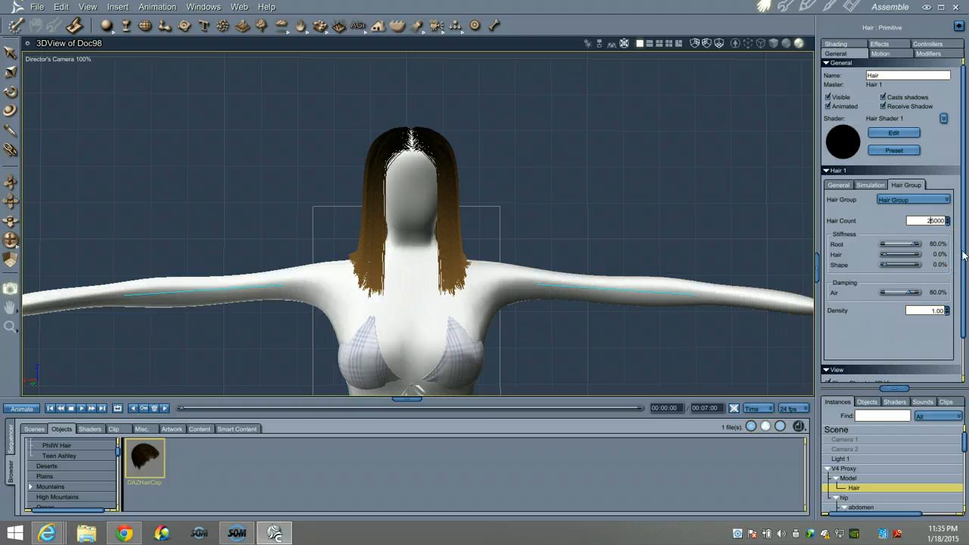
{"action": "type", "text": "2"}
{"action": "key", "text": "Return"}
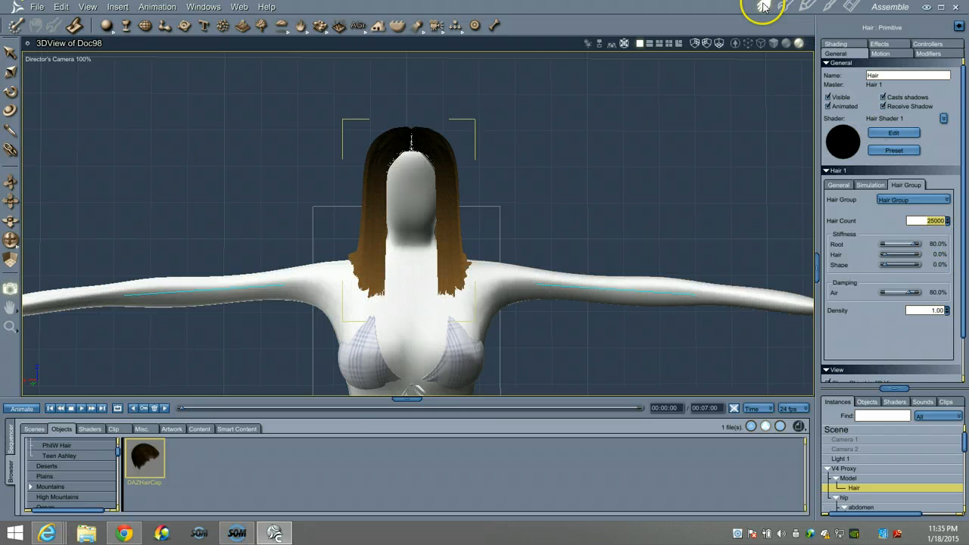
{"action": "left_click", "coordinate": [763, 9]}
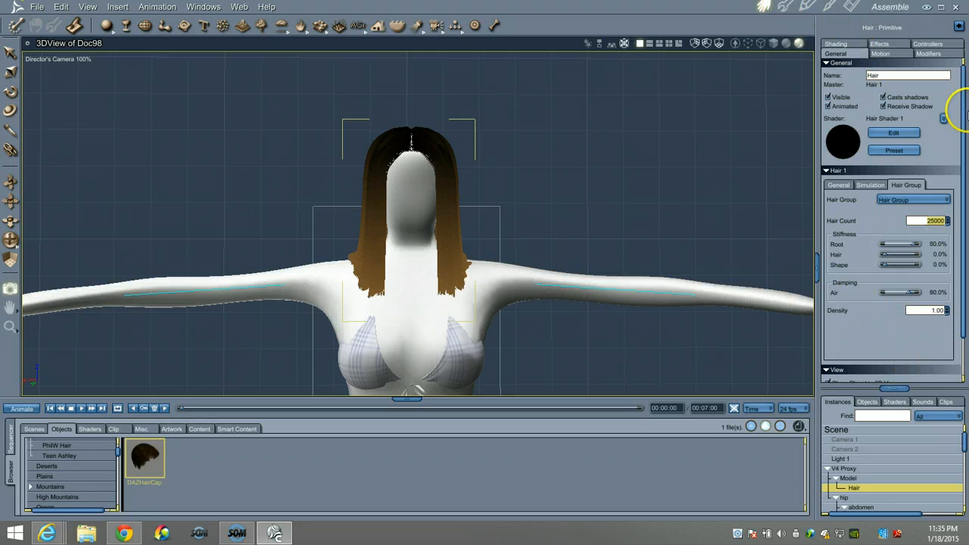
{"action": "left_click", "coordinate": [791, 8]}
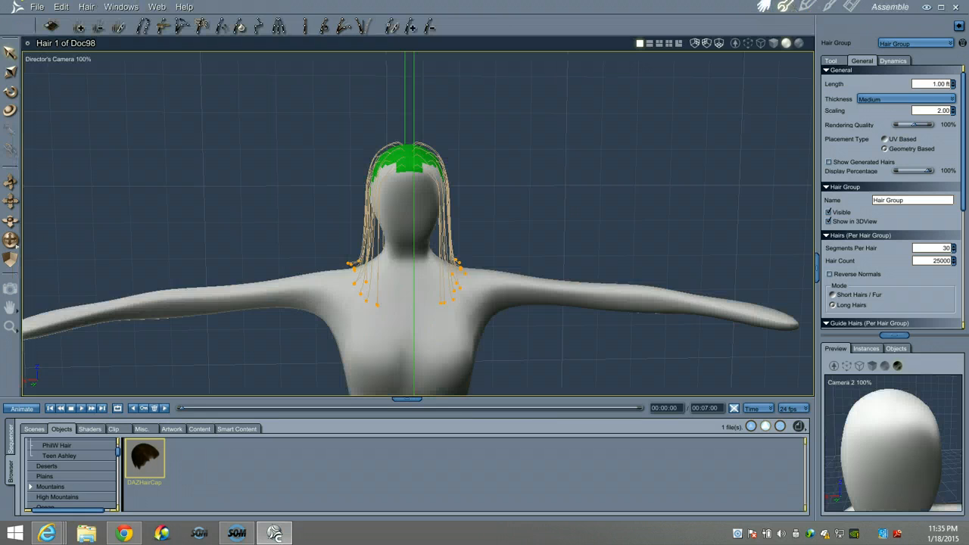
In the Assemble room, area-render from above the head down to the chest
{"action": "left_click", "coordinate": [770, 8]}
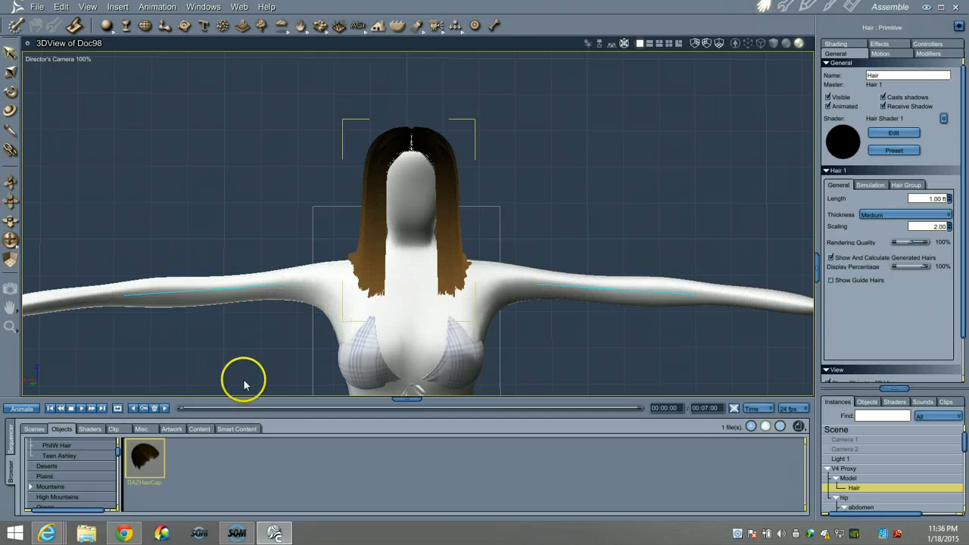
{"action": "left_click", "coordinate": [10, 289]}
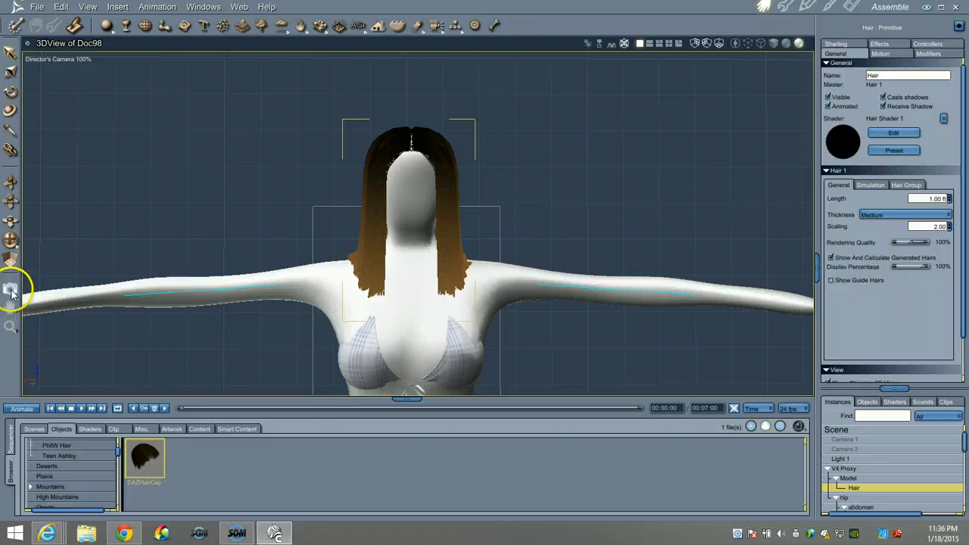
{"action": "left_click_drag", "start_coordinate": [331, 96], "coordinate": [507, 326]}
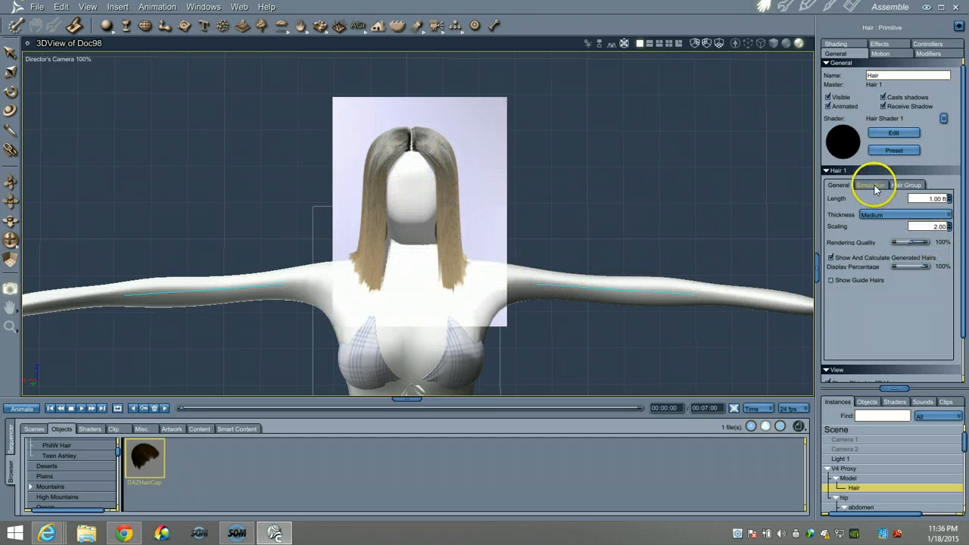
Review the Hair Group and General settings, with Hair Count now reading 5000
{"action": "left_click", "coordinate": [901, 188]}
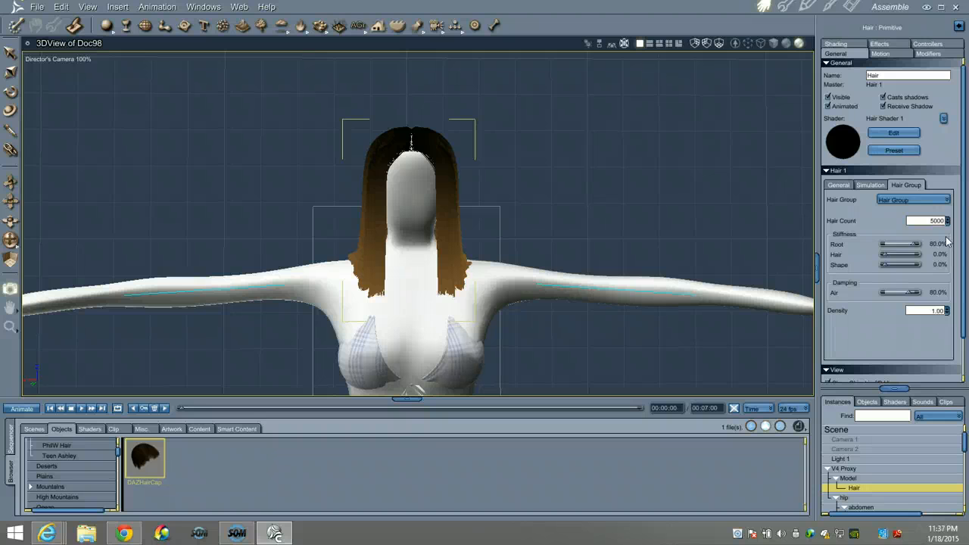
{"action": "left_click", "coordinate": [835, 186]}
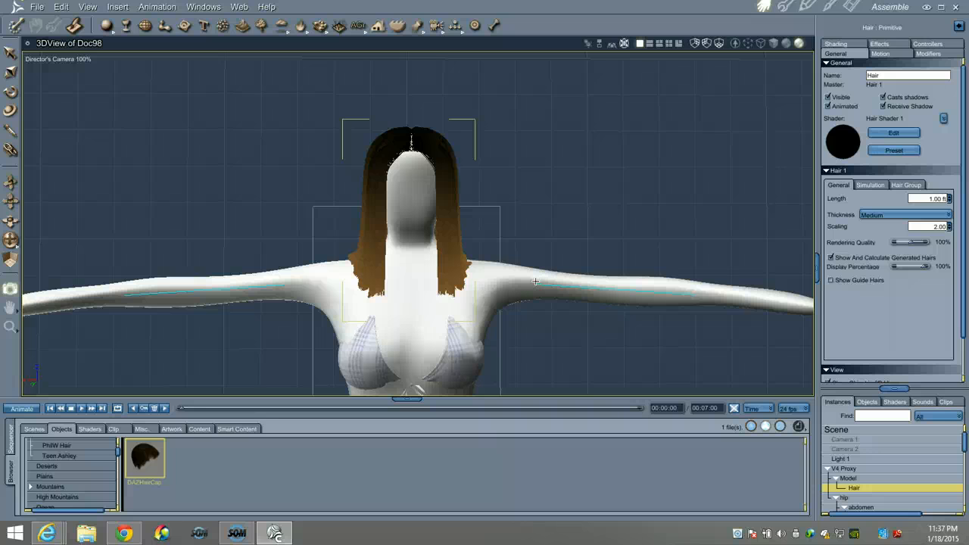
{"action": "left_click", "coordinate": [891, 185]}
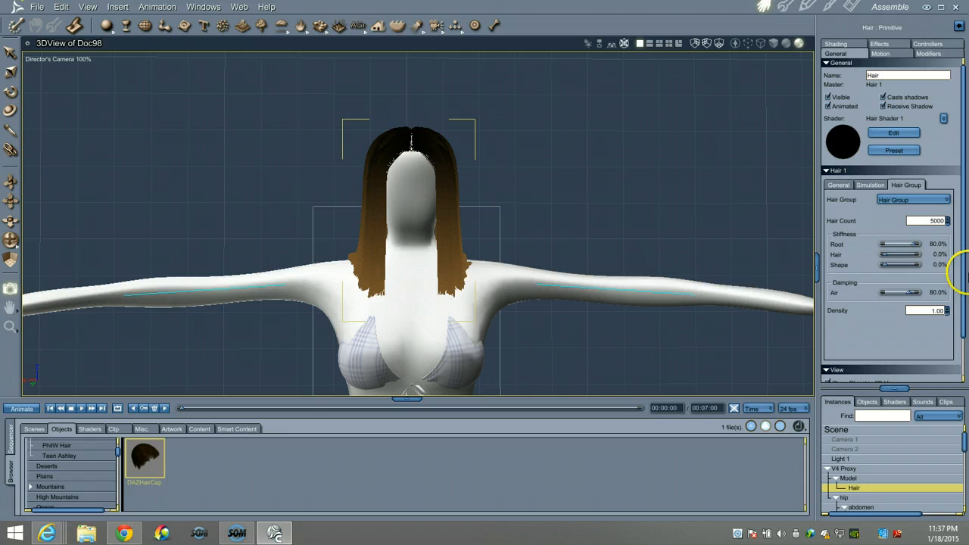
Hide the hair and open the DAZ Hair folder in the library
{"action": "left_click", "coordinate": [837, 97]}
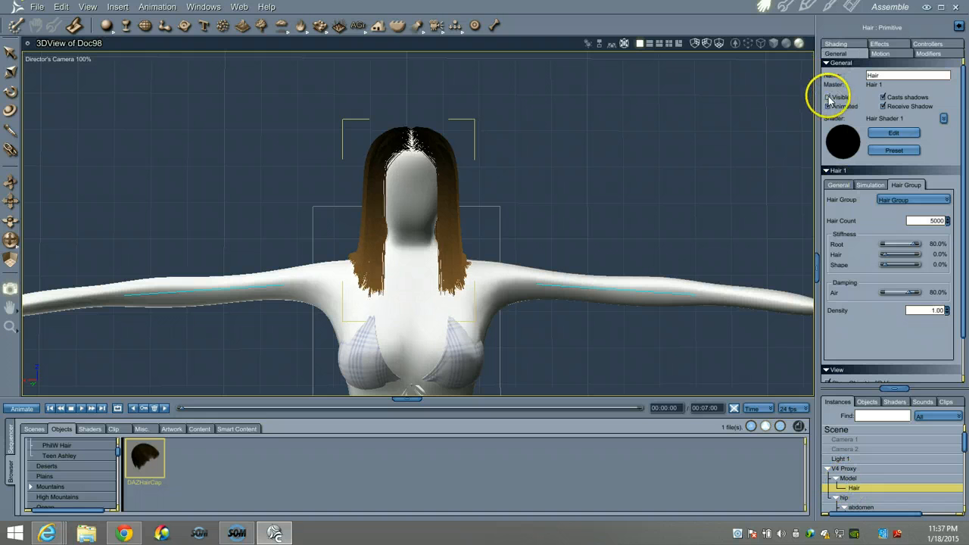
{"action": "left_click", "coordinate": [829, 469]}
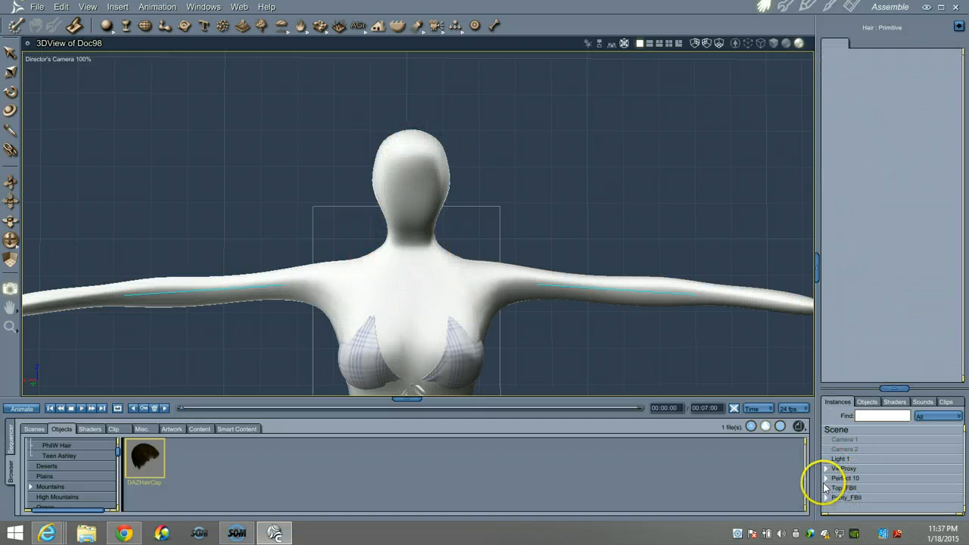
{"action": "left_click", "coordinate": [828, 478]}
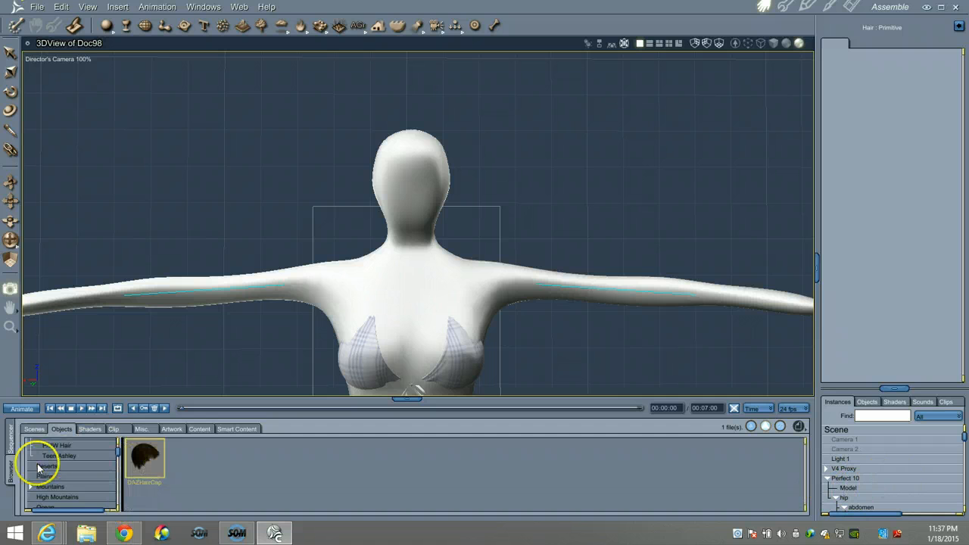
{"action": "scroll", "coordinate": [39, 460], "scroll_direction": "up", "scroll_amount": 2}
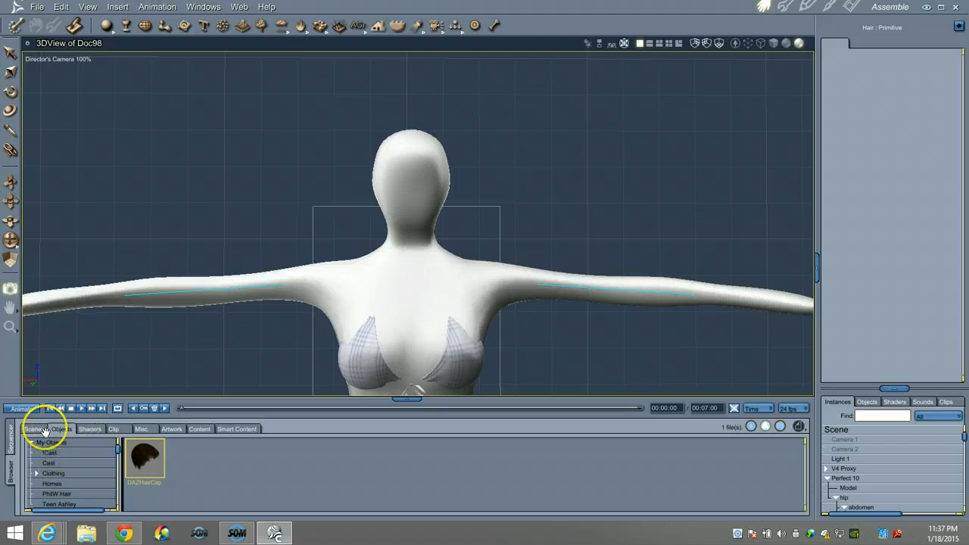
{"action": "scroll", "coordinate": [59, 474], "scroll_direction": "down", "scroll_amount": 2}
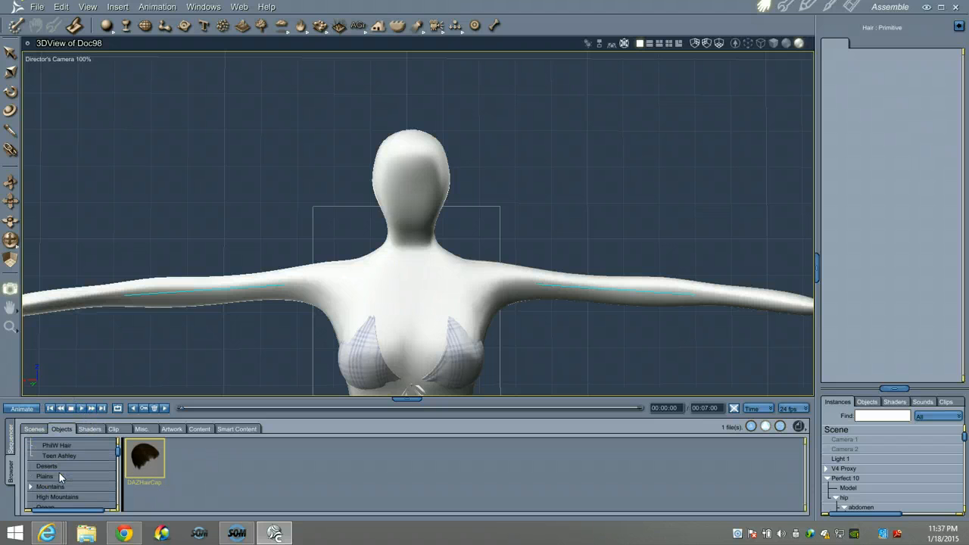
{"action": "scroll", "coordinate": [59, 472], "scroll_direction": "up", "scroll_amount": 3}
{"action": "scroll", "coordinate": [54, 478], "scroll_direction": "down", "scroll_amount": 1}
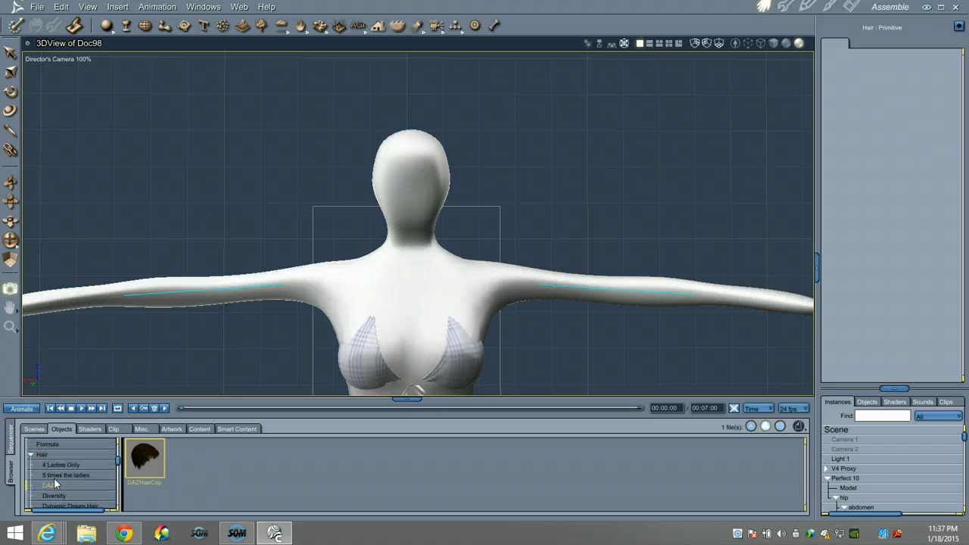
{"action": "left_click", "coordinate": [54, 455]}
{"action": "scroll", "coordinate": [854, 468], "scroll_direction": "down", "scroll_amount": 4}
{"action": "scroll", "coordinate": [850, 473], "scroll_direction": "up", "scroll_amount": 3}
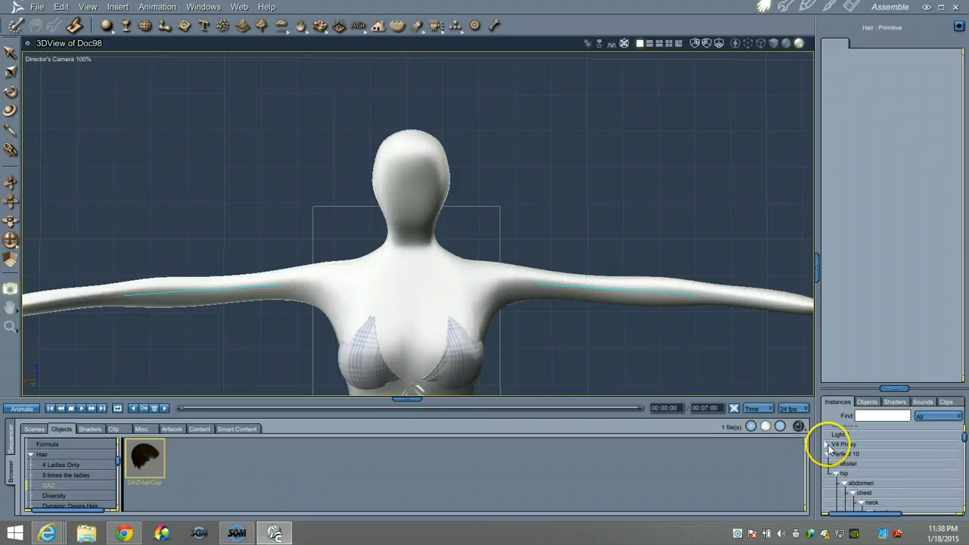
Hide the V4 Proxy mannequin and select the Perfect 10 figure
{"action": "left_click", "coordinate": [841, 446]}
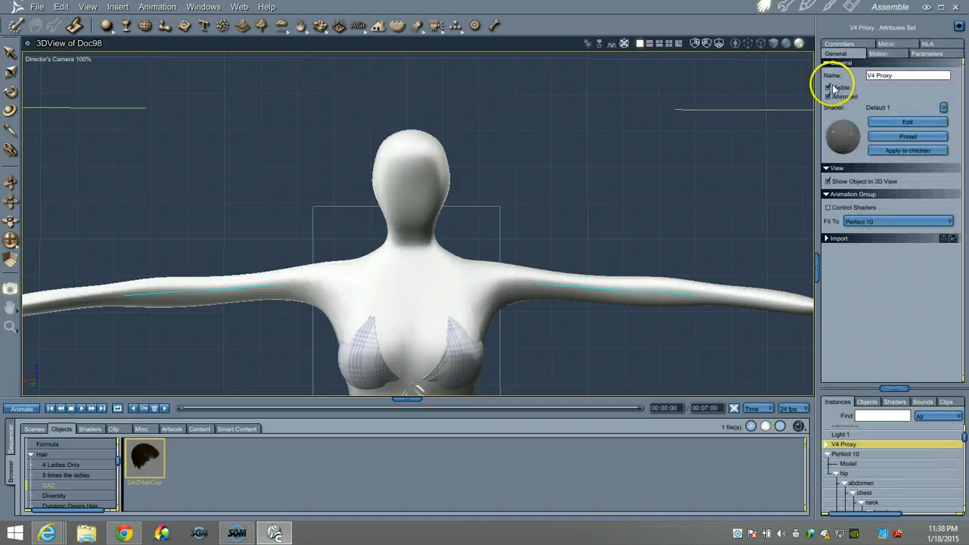
{"action": "left_click", "coordinate": [828, 87]}
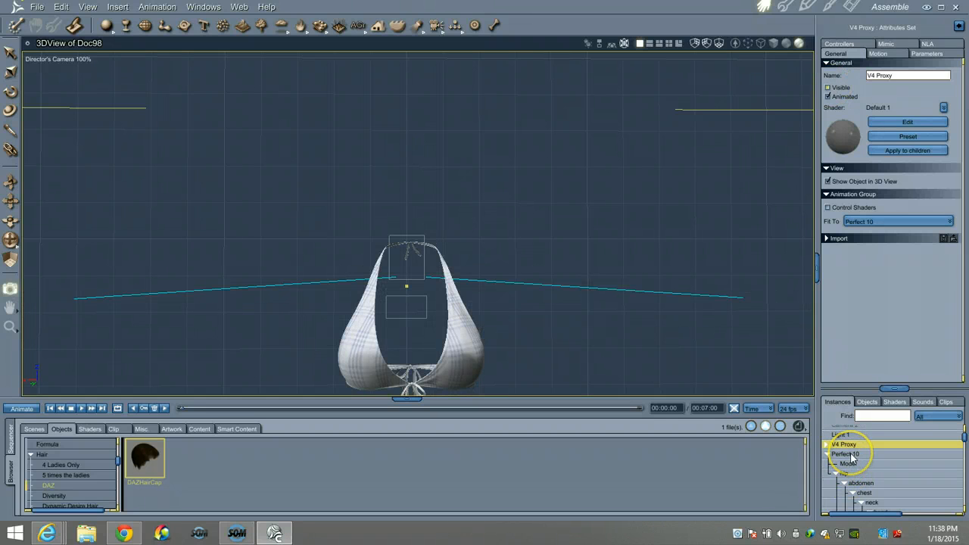
{"action": "left_click", "coordinate": [848, 454]}
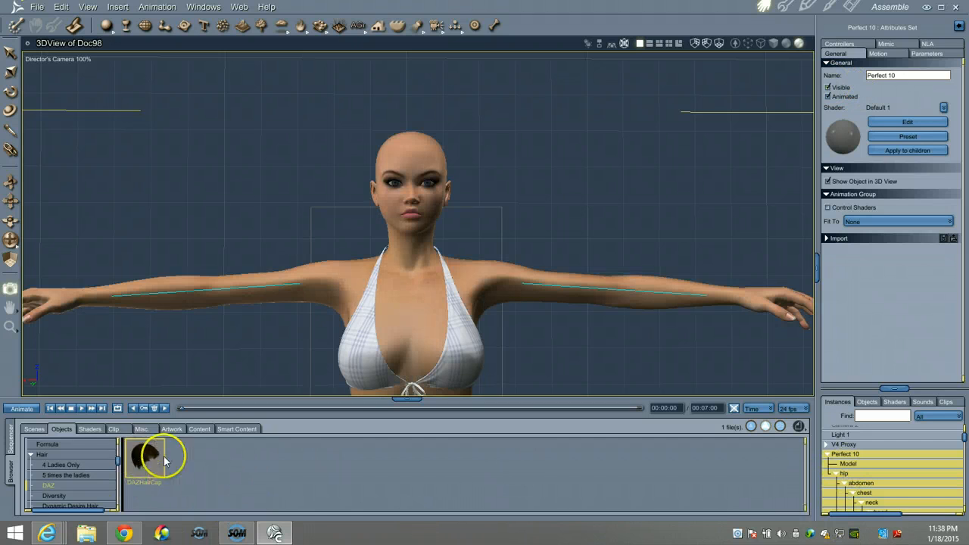
Add the DAZHairCap to the scene and move the camera in to frame the face
{"action": "mouse_move", "coordinate": [143, 462]}
{"action": "left_mouse_down"}
{"action": "mouse_move", "coordinate": [300, 494]}
{"action": "mouse_move", "coordinate": [808, 523]}
{"action": "mouse_move", "coordinate": [911, 509]}
{"action": "mouse_move", "coordinate": [938, 463]}
{"action": "mouse_move", "coordinate": [914, 482]}
{"action": "left_mouse_up"}
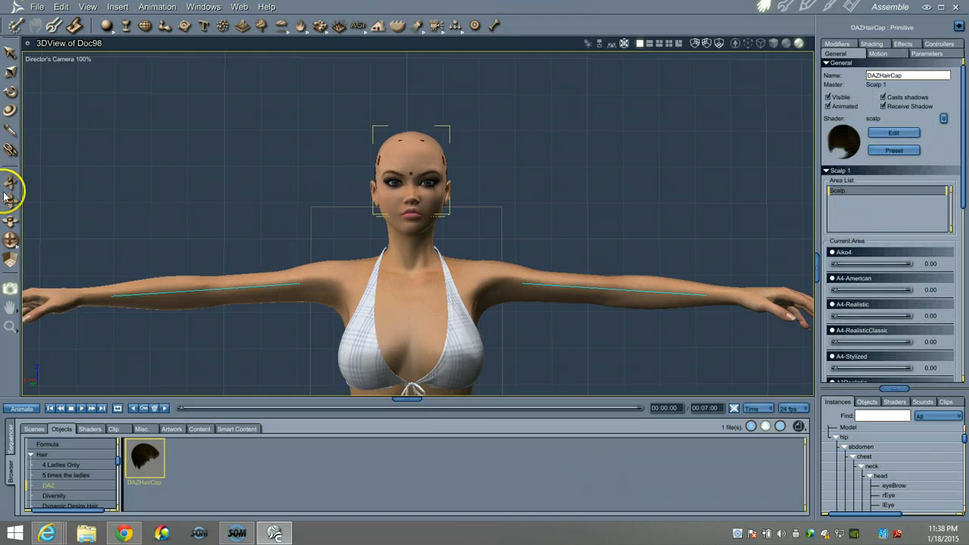
{"action": "left_click_drag", "start_coordinate": [6, 195], "coordinate": [19, 189]}
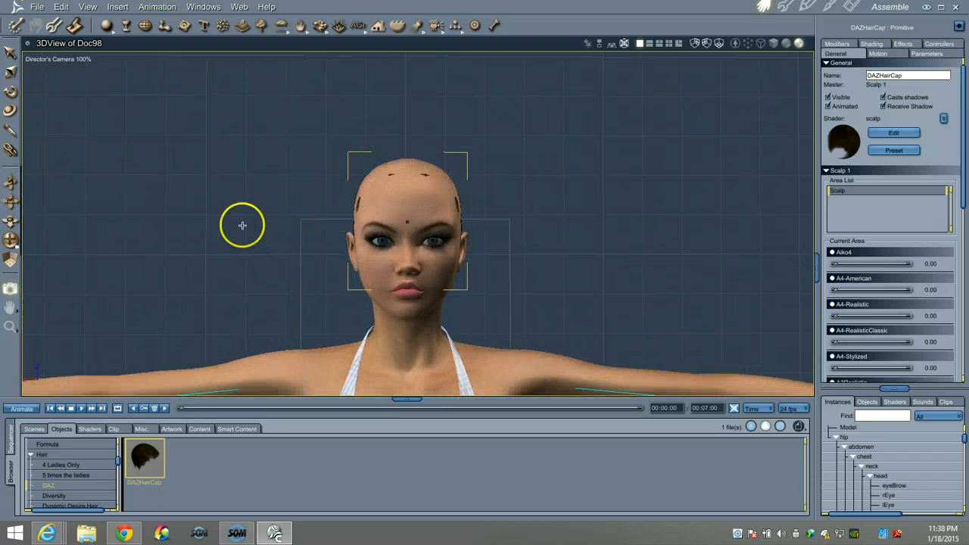
{"action": "left_click", "coordinate": [962, 193]}
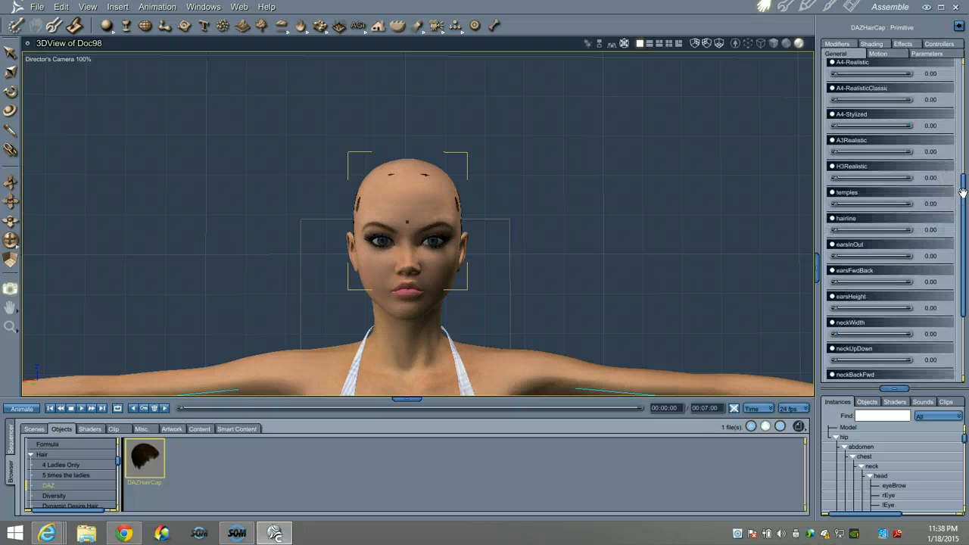
{"action": "mouse_move", "coordinate": [961, 192]}
{"action": "left_mouse_down"}
{"action": "mouse_move", "coordinate": [962, 217]}
{"action": "mouse_move", "coordinate": [962, 182]}
{"action": "left_mouse_up"}
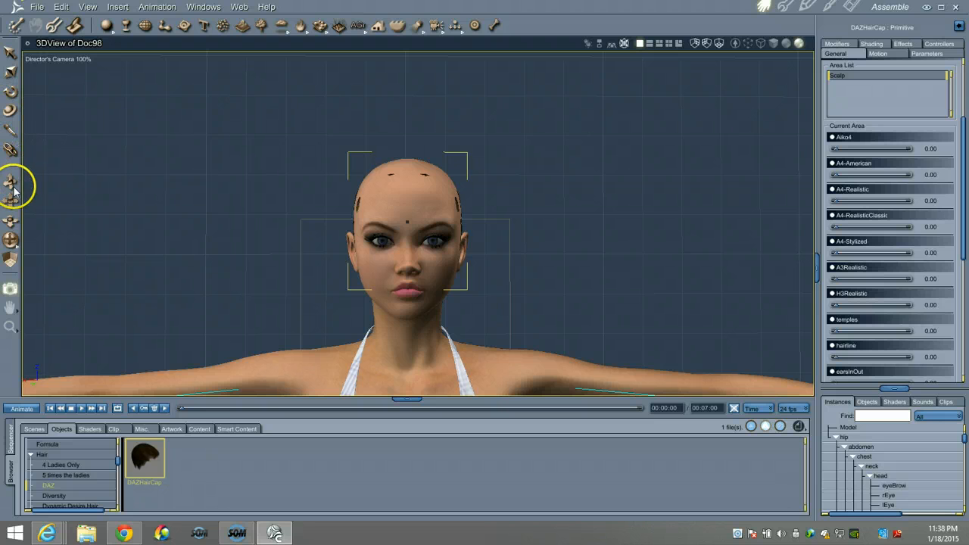
Raise the hair cap onto the figure's head and orbit slightly to check its fit
{"action": "left_click", "coordinate": [11, 90]}
{"action": "left_click", "coordinate": [11, 50]}
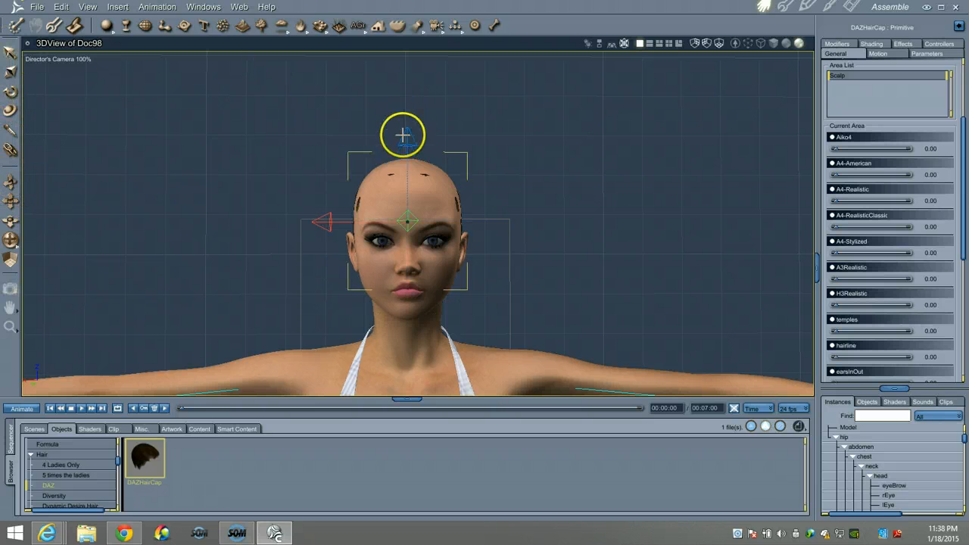
{"action": "left_click_drag", "start_coordinate": [407, 144], "coordinate": [407, 142]}
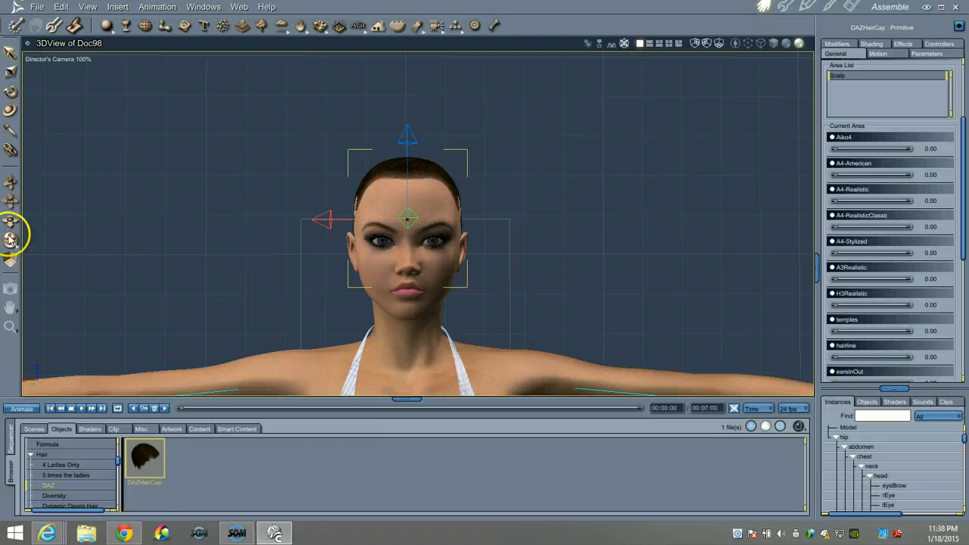
{"action": "left_click_drag", "start_coordinate": [10, 239], "coordinate": [9, 240]}
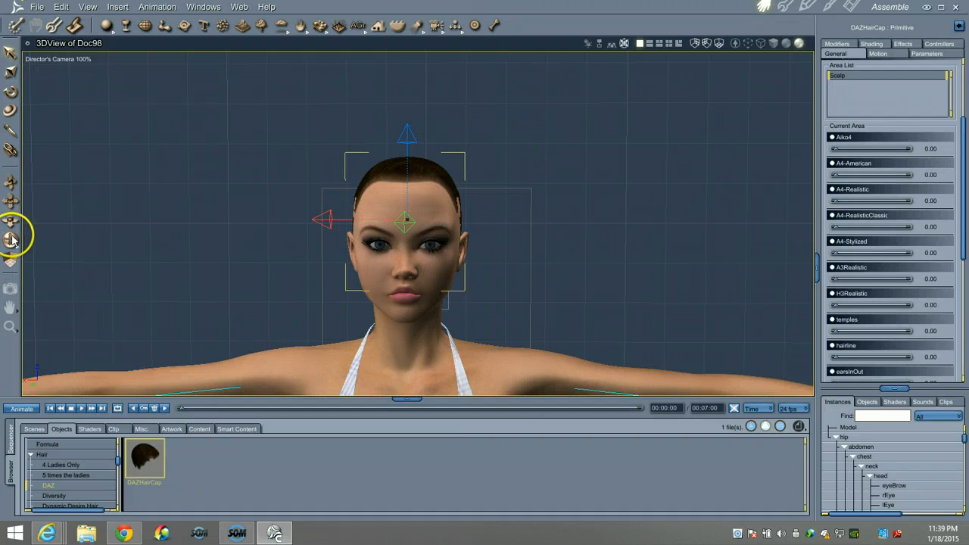
{"action": "left_click_drag", "start_coordinate": [11, 240], "coordinate": [10, 241]}
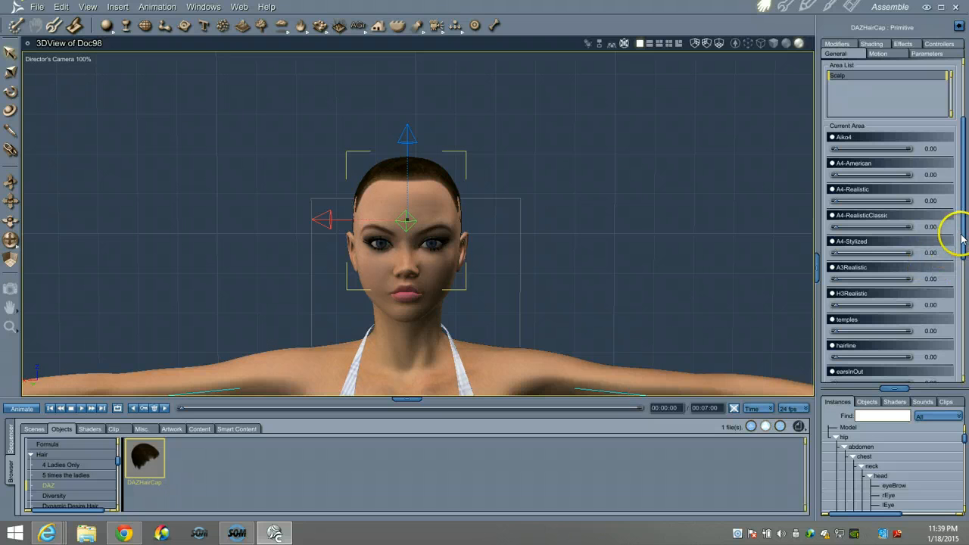
Expand V4 Proxy in the Scene tree, hide its white Model, and select the Hair object
{"action": "scroll", "coordinate": [885, 468], "scroll_direction": "up", "scroll_amount": 5}
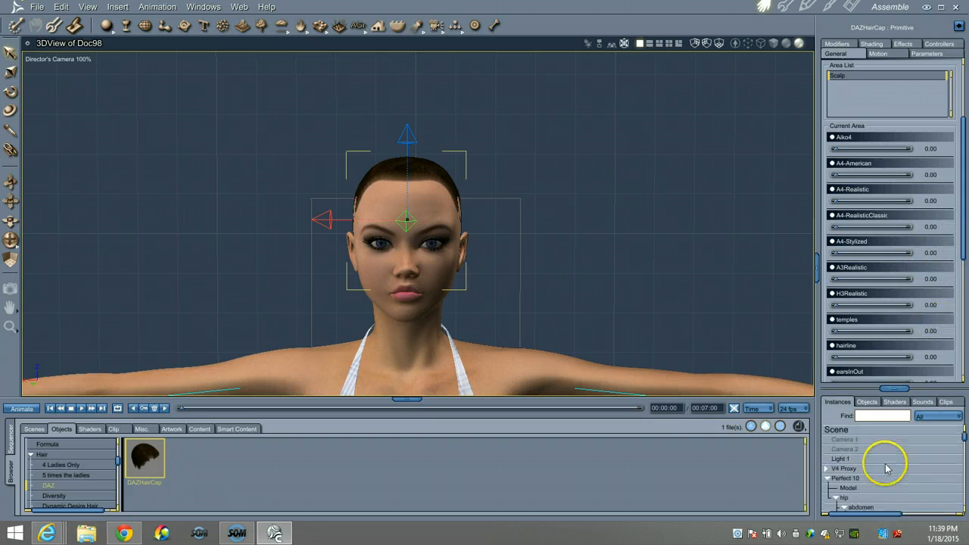
{"action": "left_click", "coordinate": [827, 469]}
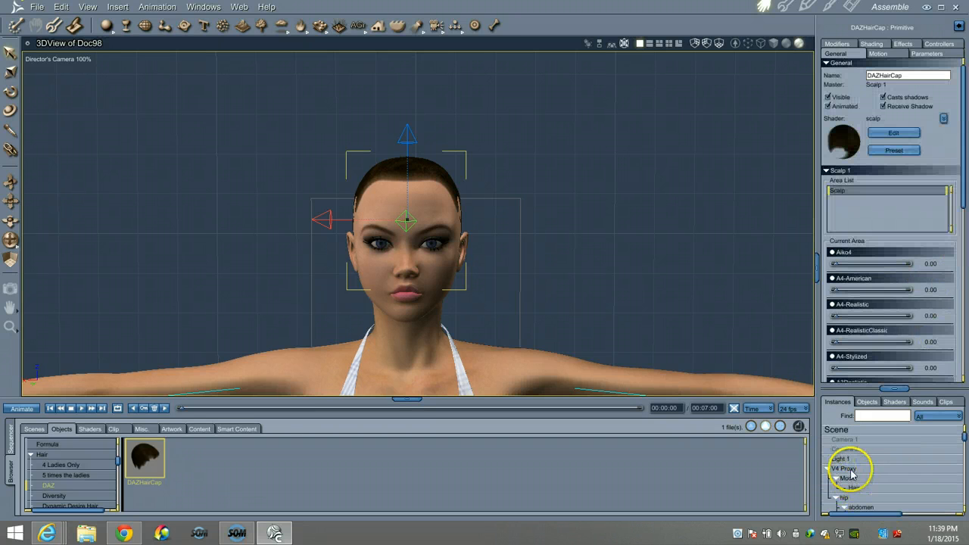
{"action": "left_click", "coordinate": [846, 469]}
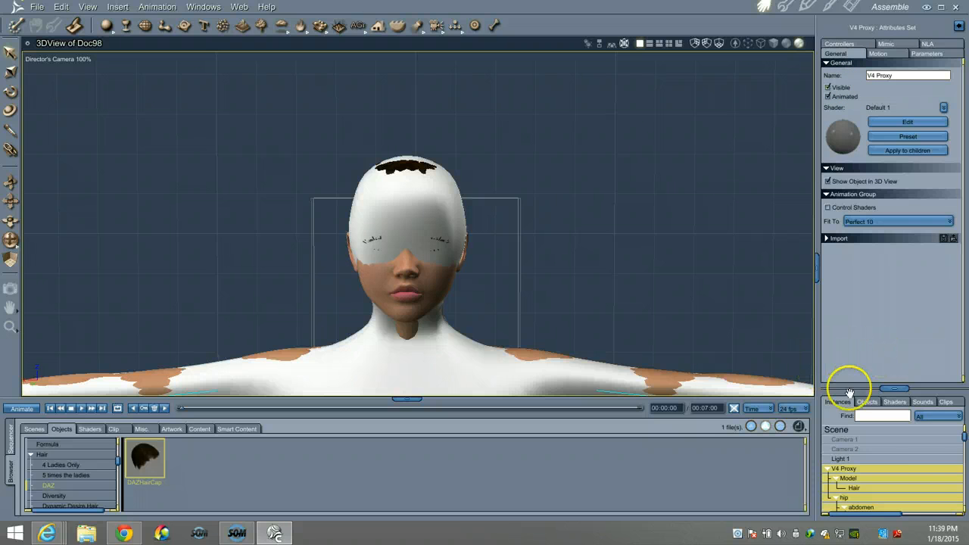
{"action": "left_click", "coordinate": [848, 479]}
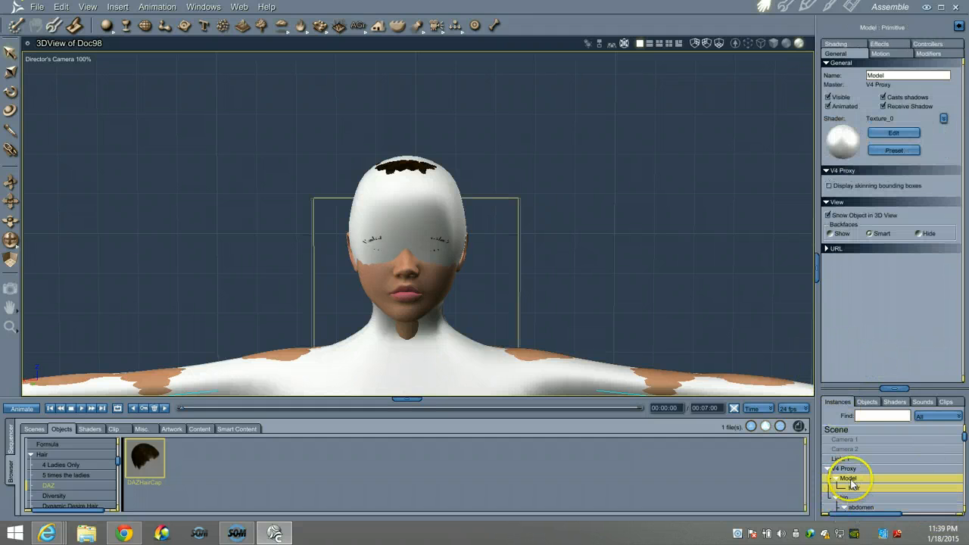
{"action": "left_click", "coordinate": [828, 98]}
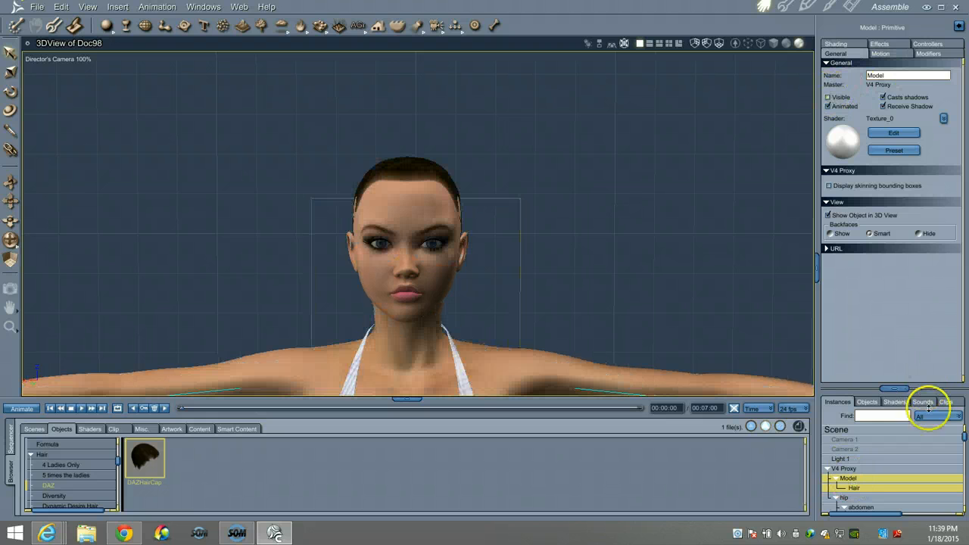
{"action": "left_click", "coordinate": [855, 489]}
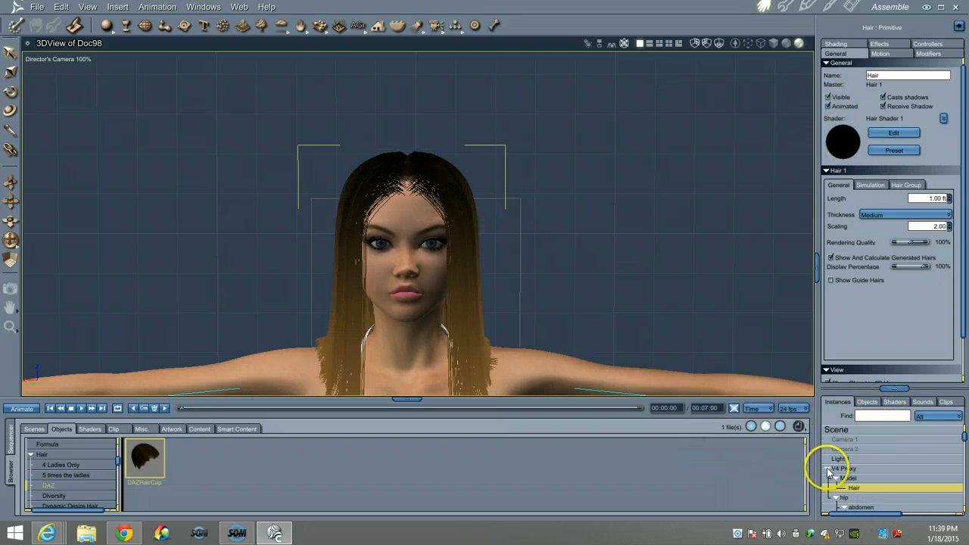
{"action": "scroll", "coordinate": [865, 492], "scroll_direction": "down", "scroll_amount": 10}
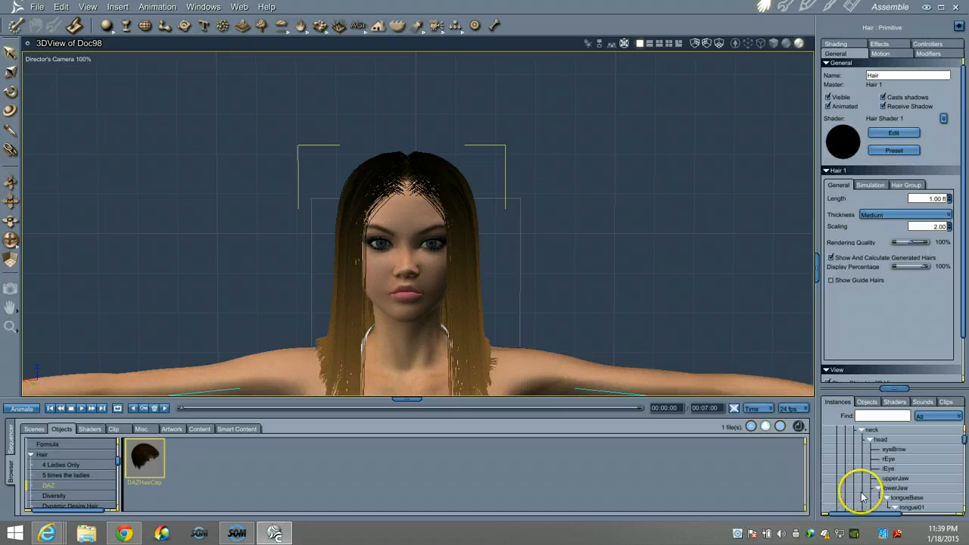
{"action": "scroll", "coordinate": [878, 492], "scroll_direction": "down", "scroll_amount": 7}
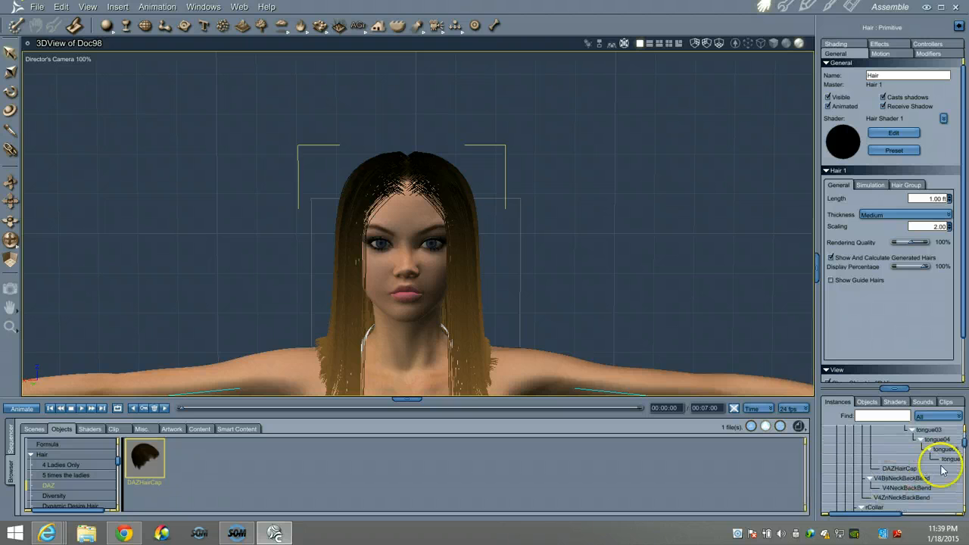
Select the DAZHairCap and reset its temples morph to 0
{"action": "left_click", "coordinate": [917, 468]}
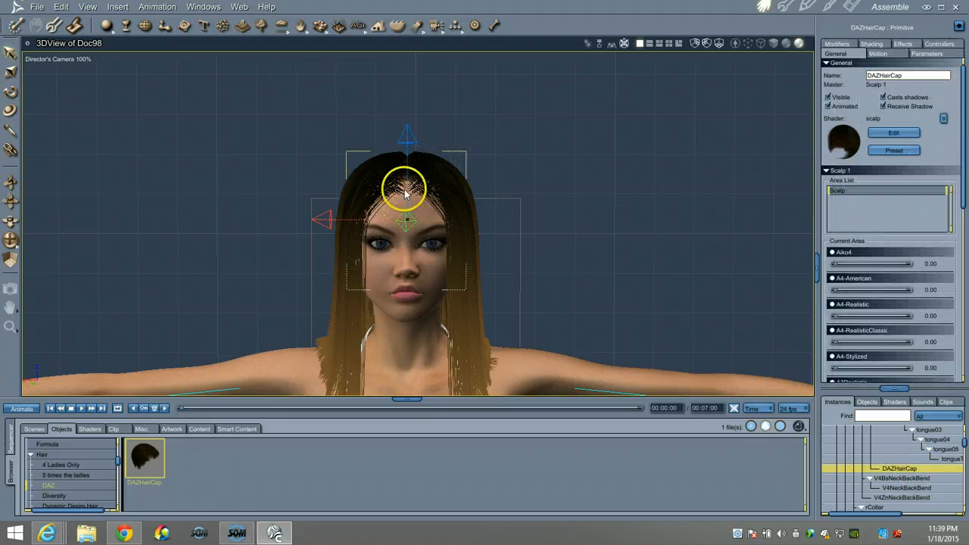
{"action": "scroll", "coordinate": [960, 195], "scroll_direction": "down", "scroll_amount": 6}
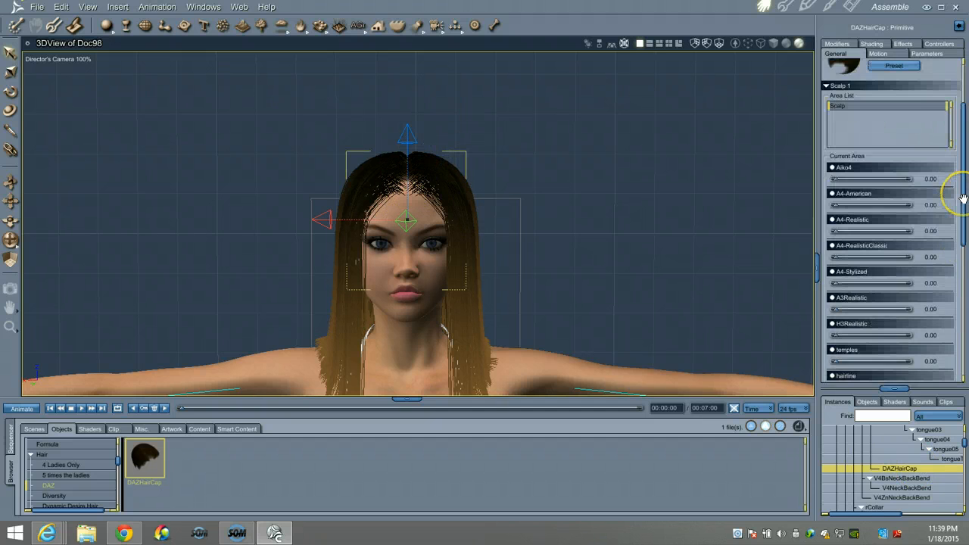
{"action": "scroll", "coordinate": [963, 198], "scroll_direction": "down", "scroll_amount": 2}
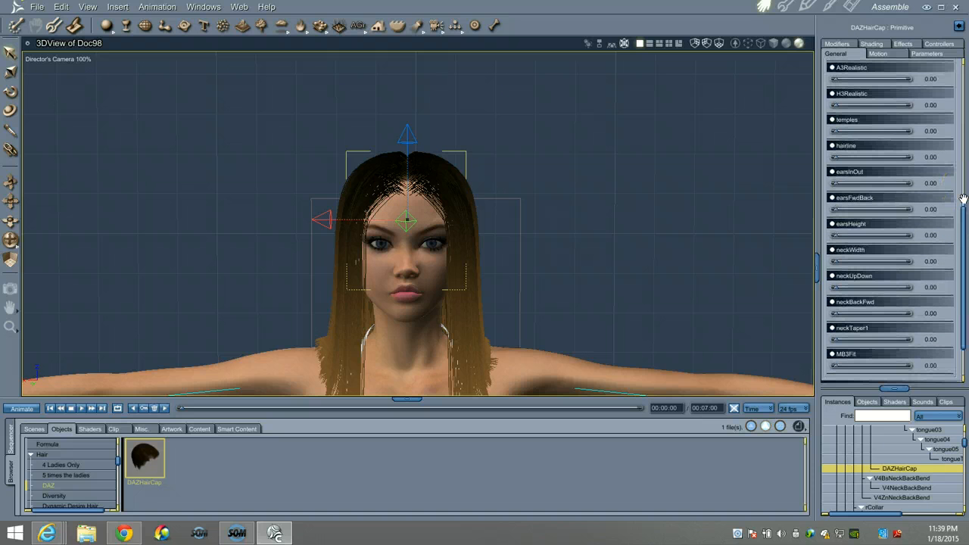
{"action": "scroll", "coordinate": [962, 197], "scroll_direction": "up", "scroll_amount": 2}
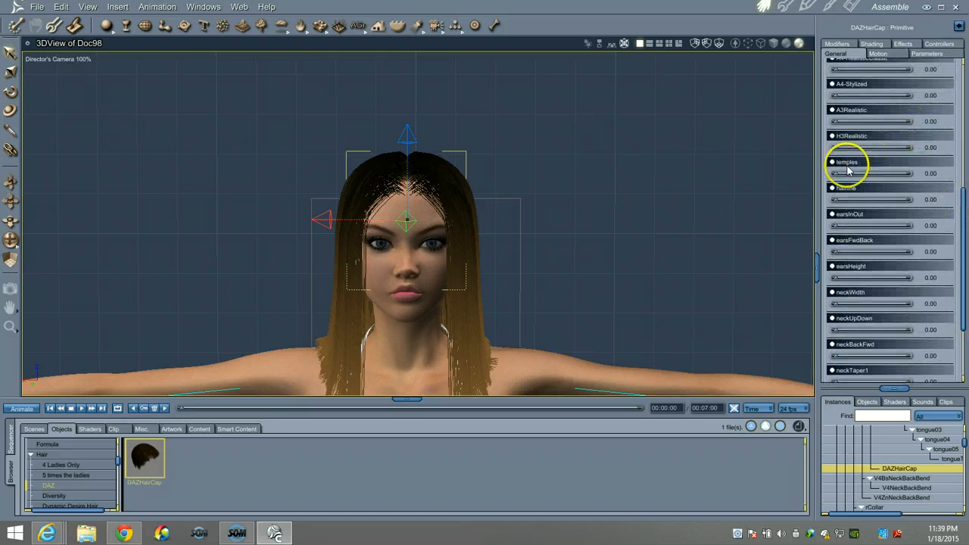
{"action": "left_click", "coordinate": [836, 176]}
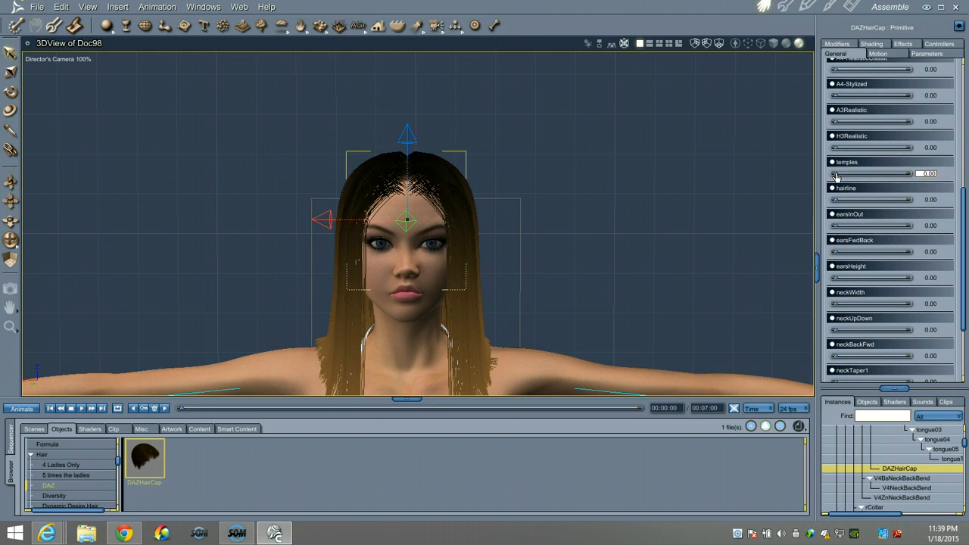
{"action": "left_click_drag", "start_coordinate": [835, 176], "coordinate": [833, 177]}
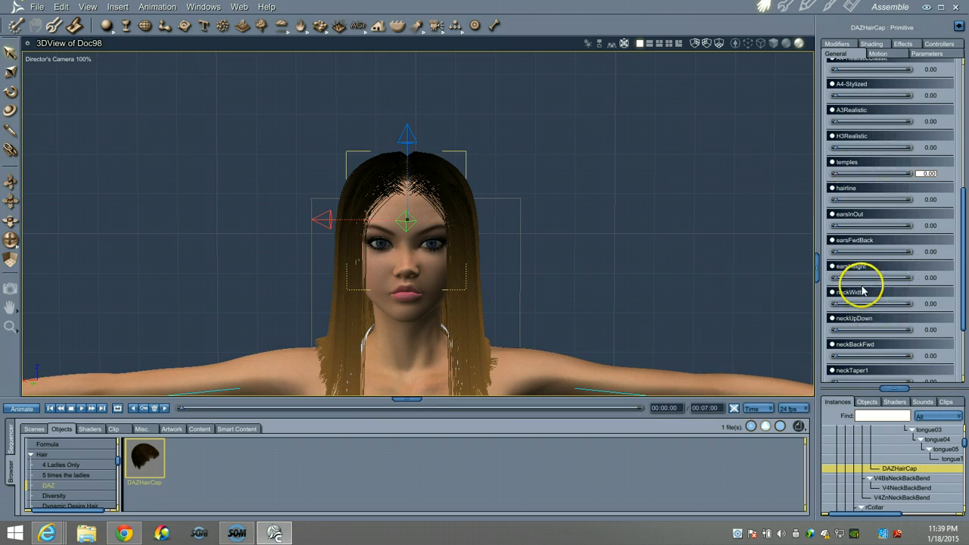
Set the hairline morph to 1.00 and dolly the camera out to show more torso
{"action": "scroll", "coordinate": [855, 295], "scroll_direction": "down", "scroll_amount": 1}
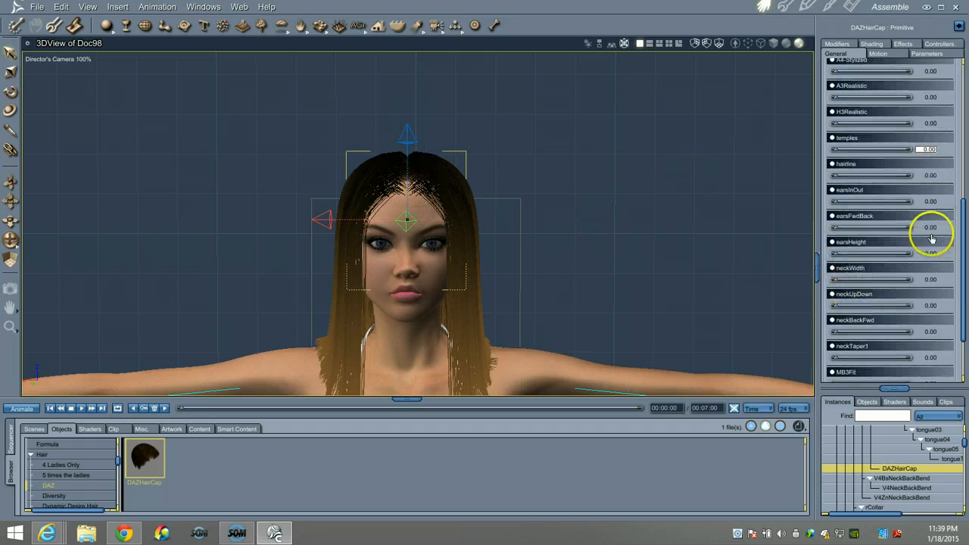
{"action": "scroll", "coordinate": [874, 270], "scroll_direction": "down", "scroll_amount": 1}
{"action": "scroll", "coordinate": [872, 276], "scroll_direction": "up", "scroll_amount": 3}
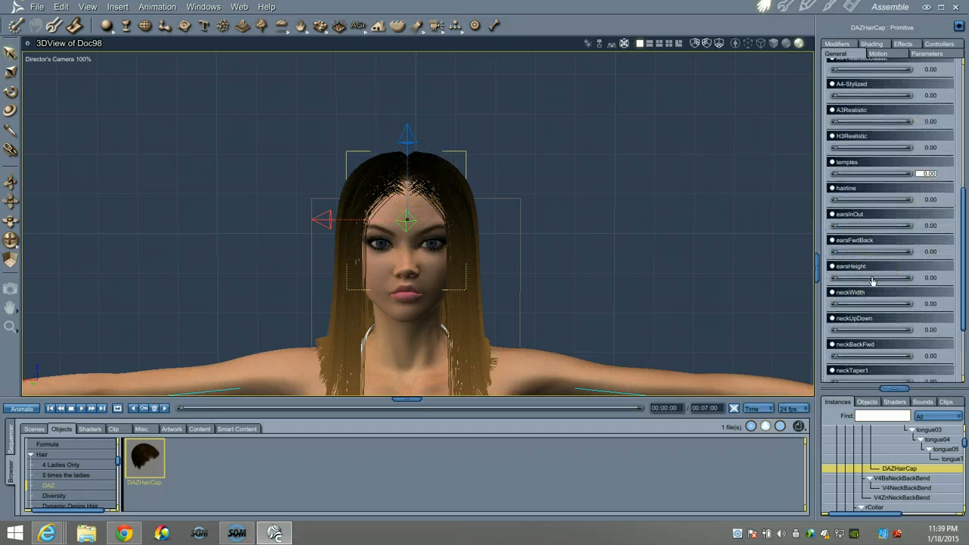
{"action": "scroll", "coordinate": [872, 281], "scroll_direction": "up", "scroll_amount": 1}
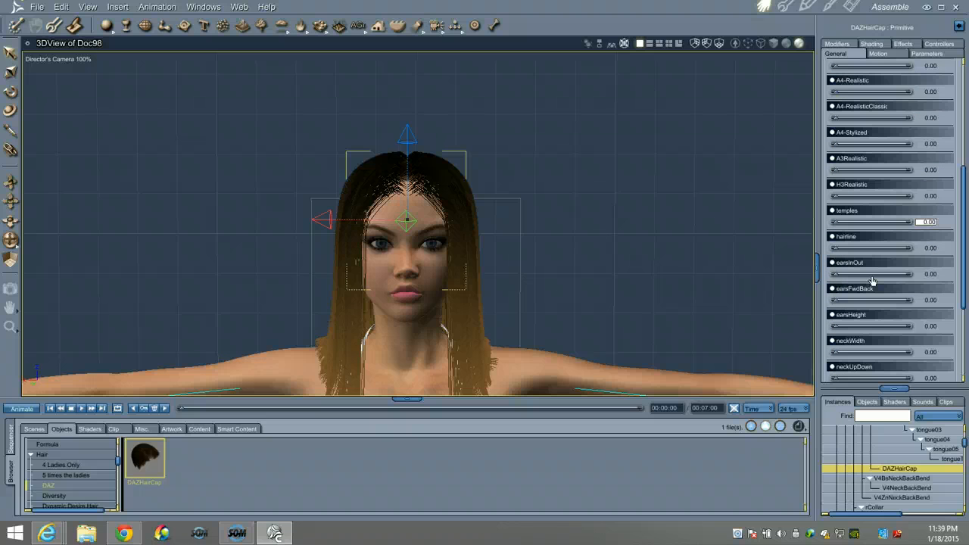
{"action": "scroll", "coordinate": [872, 280], "scroll_direction": "down", "scroll_amount": 4}
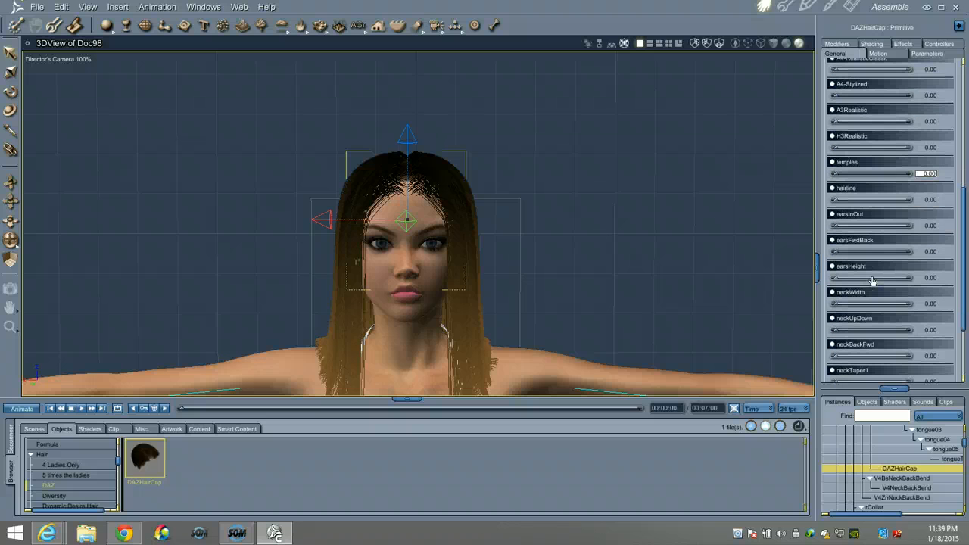
{"action": "scroll", "coordinate": [872, 281], "scroll_direction": "up", "scroll_amount": 3}
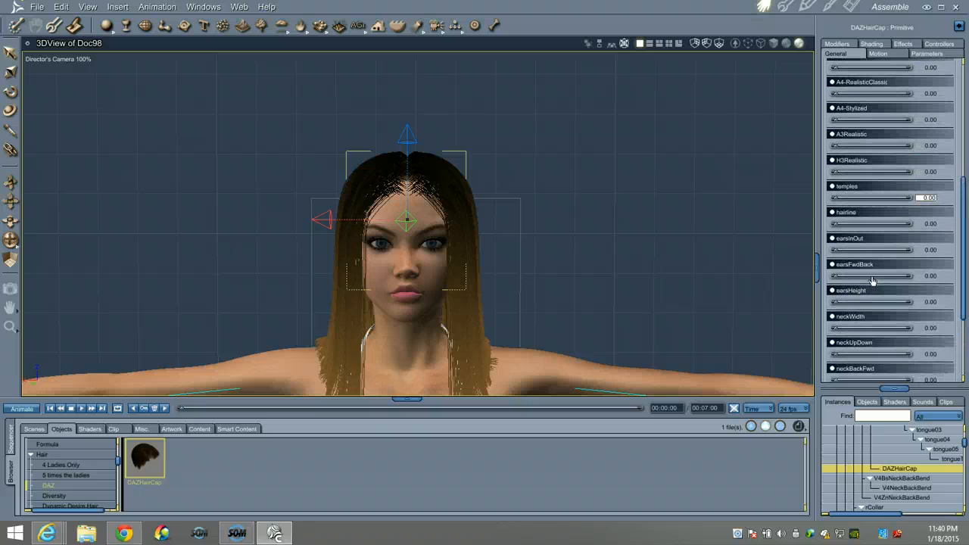
{"action": "left_click", "coordinate": [835, 226]}
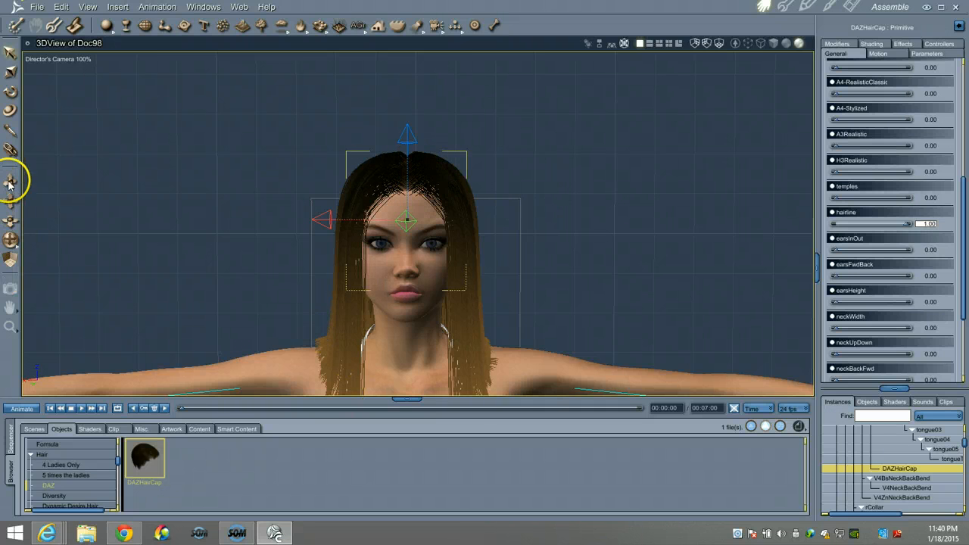
{"action": "left_click_drag", "start_coordinate": [11, 184], "coordinate": [8, 183]}
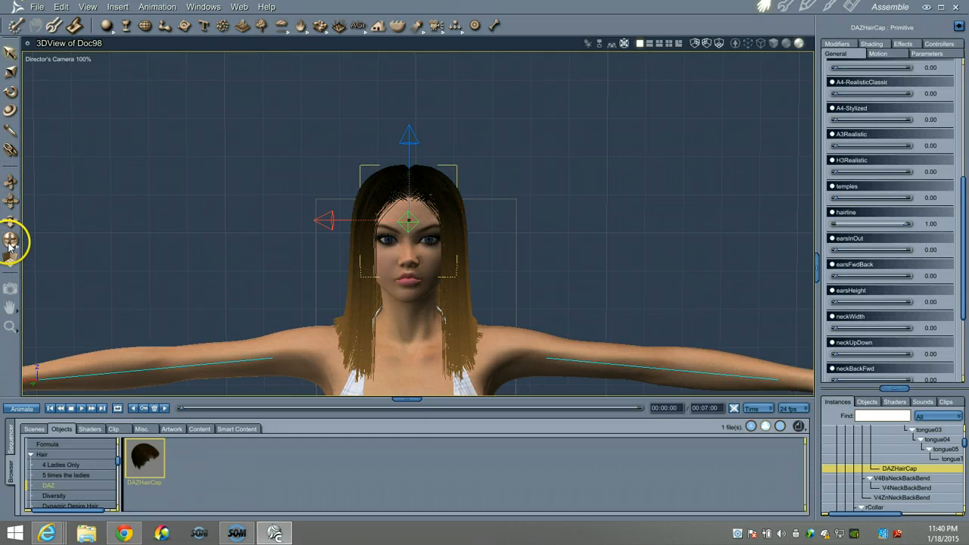
Area-render the region from the top of the head down to the shoulders
{"action": "left_click", "coordinate": [11, 289]}
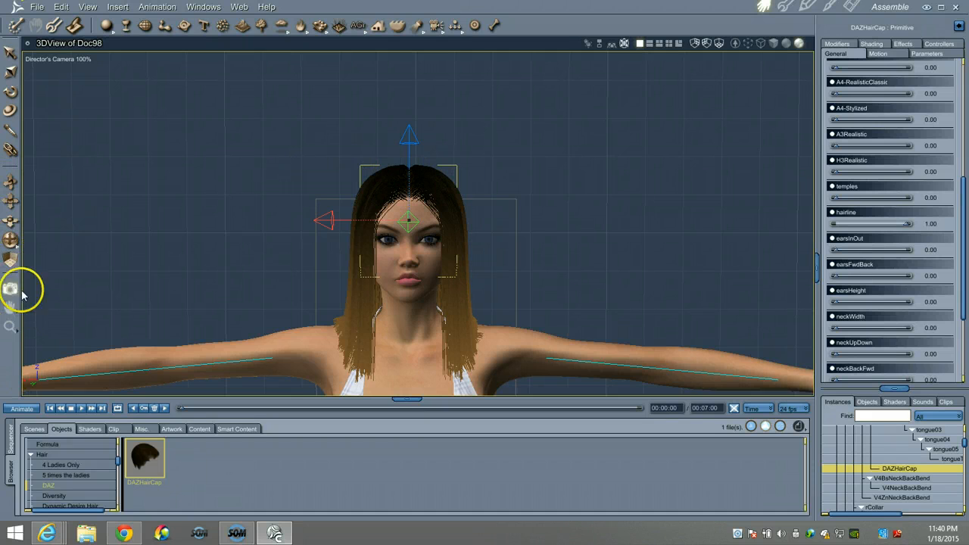
{"action": "left_click_drag", "start_coordinate": [312, 128], "coordinate": [541, 391]}
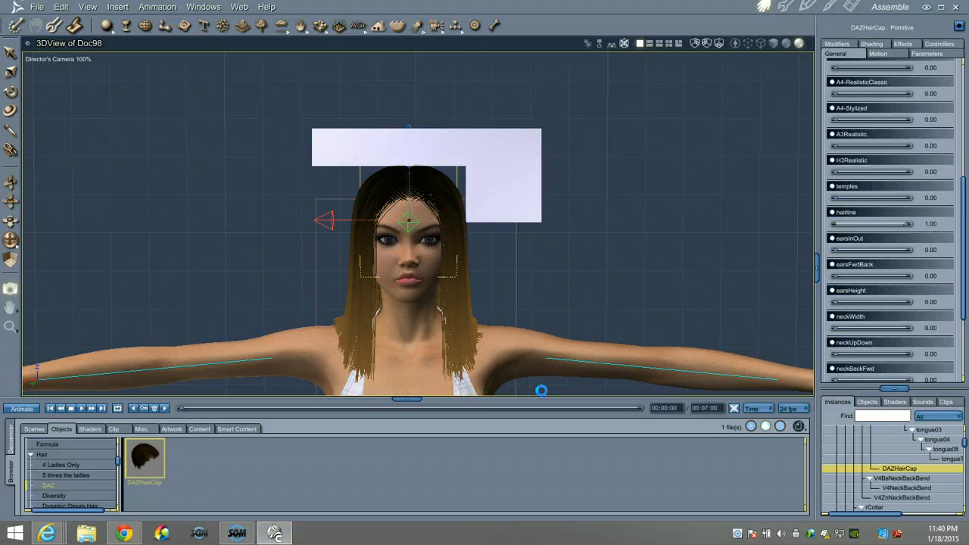
{"action": "left_click", "coordinate": [523, 226]}
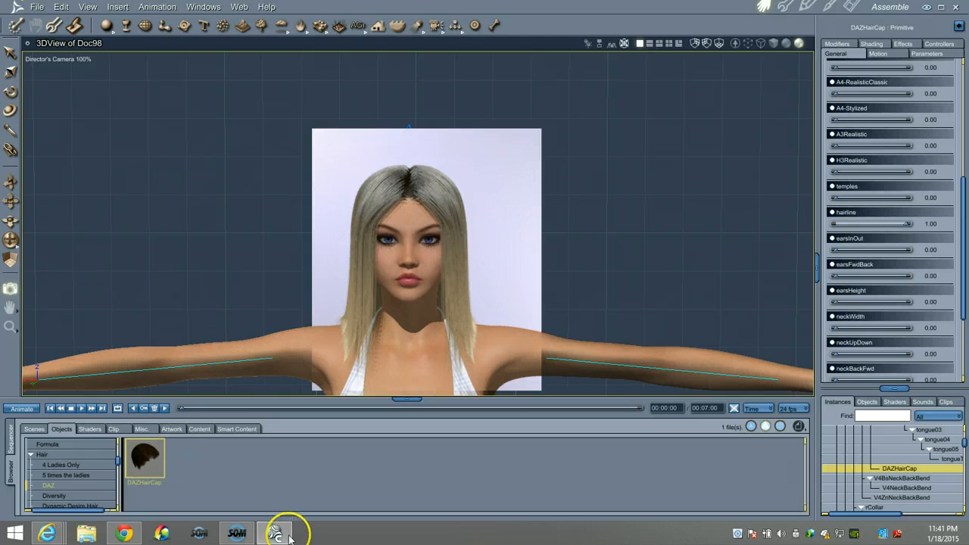
{"action": "mouse_move", "coordinate": [290, 536]}
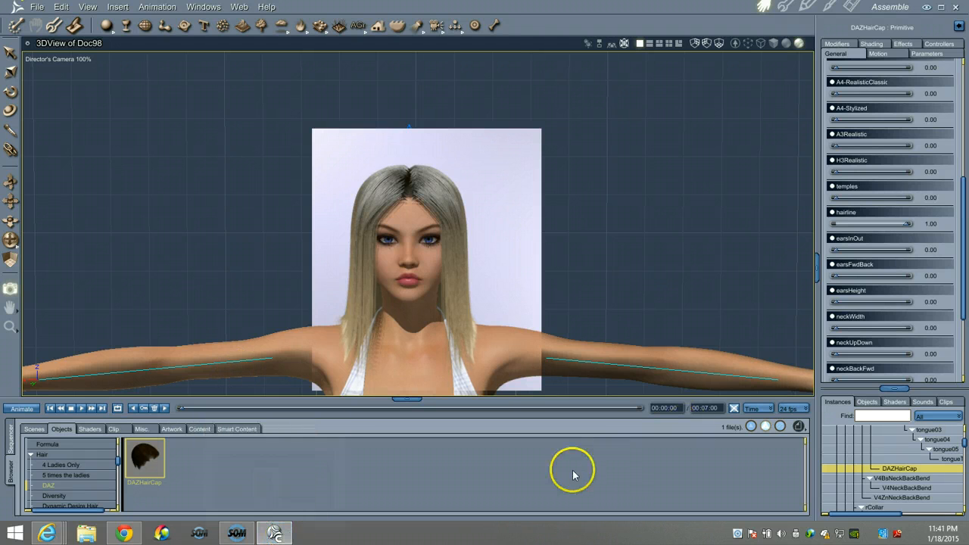